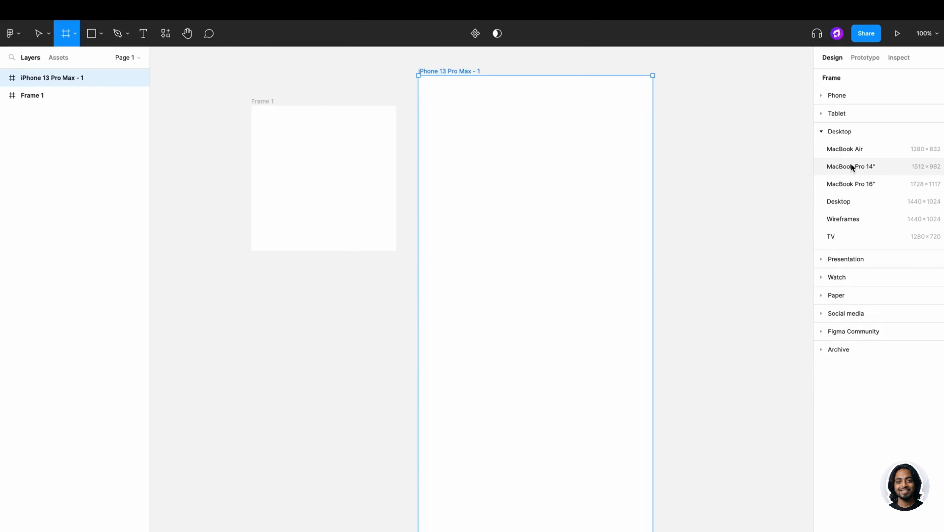
# - Watch the finished-shapes preview, then show the blank Figma tutorial canvas's design settings
pyautogui.click(852, 166)
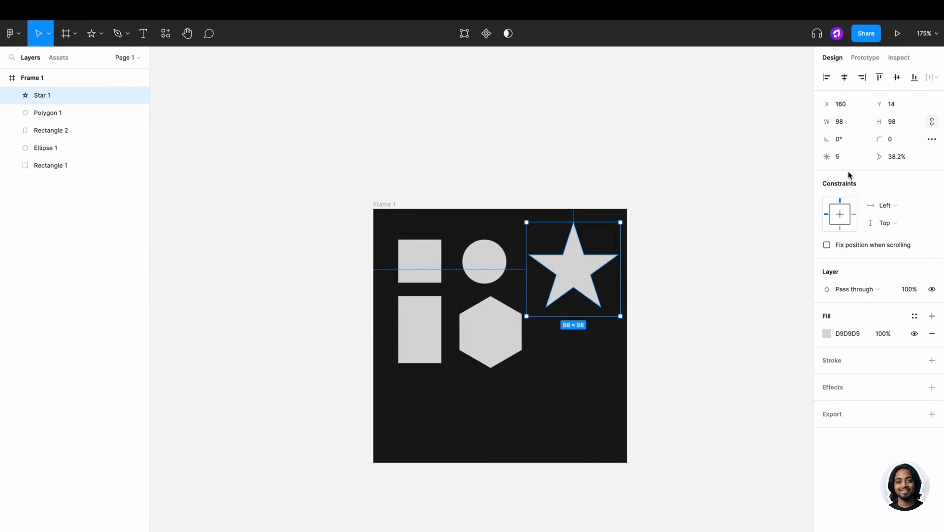
pyautogui.moveTo(827, 156); pyautogui.dragTo(872, 155)
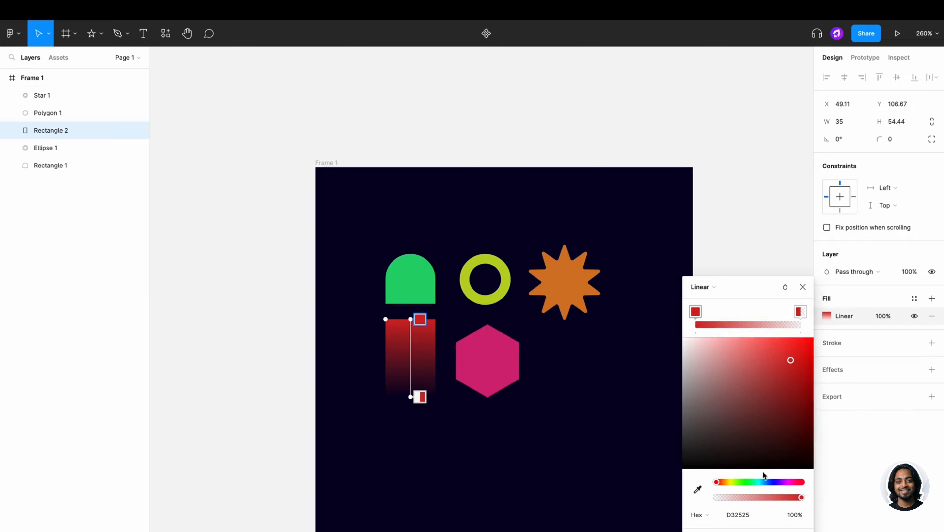
pyautogui.moveTo(763, 471); pyautogui.dragTo(797, 469)
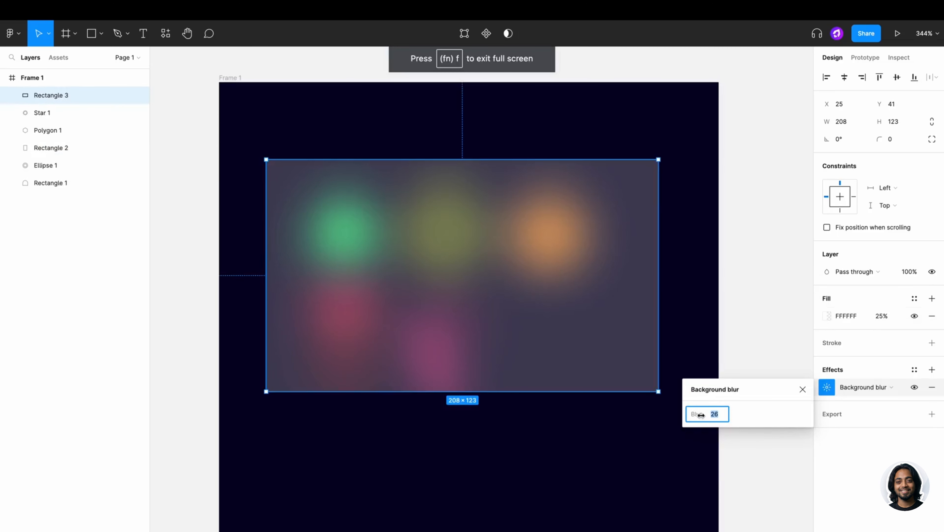
pyautogui.moveTo(701, 414); pyautogui.dragTo(565, 413)
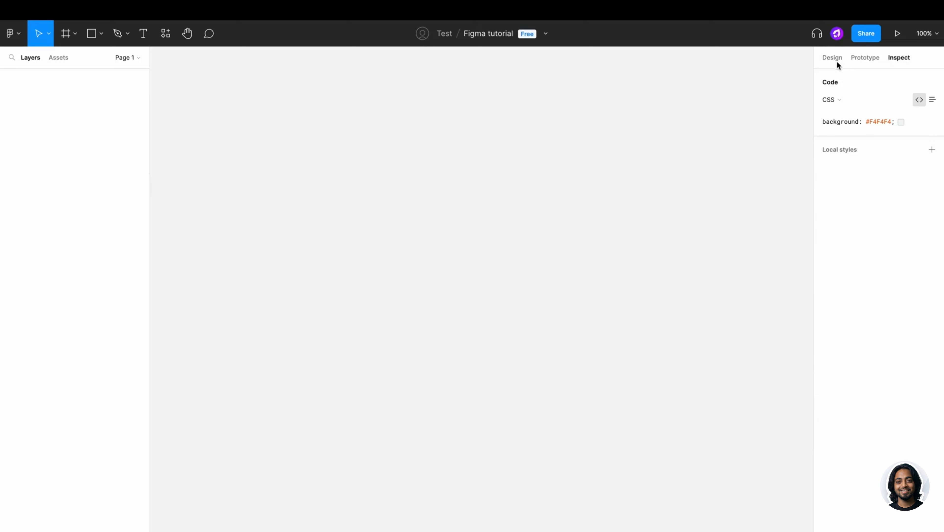
pyautogui.click(836, 58)
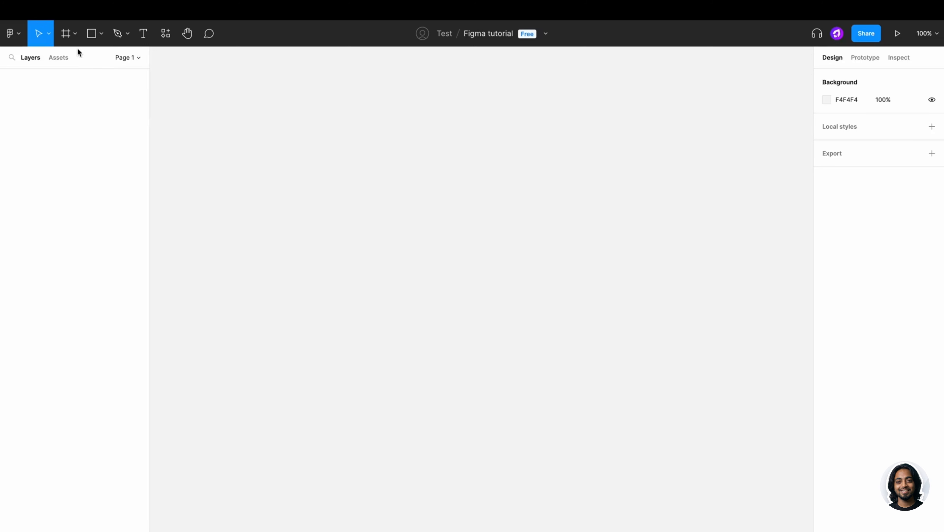
# - Draw a 265×265 square frame named Frame 1 with the Frame tool
pyautogui.click(73, 35)
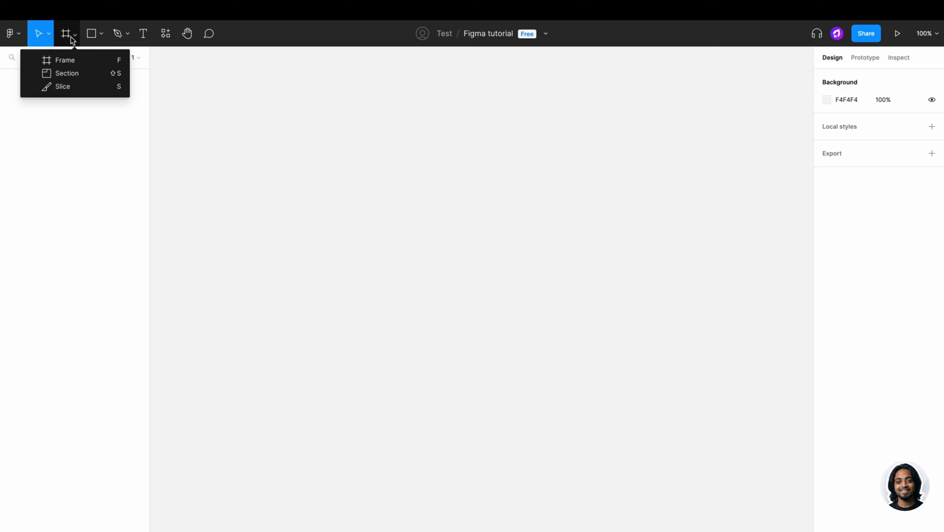
pyautogui.click(59, 55)
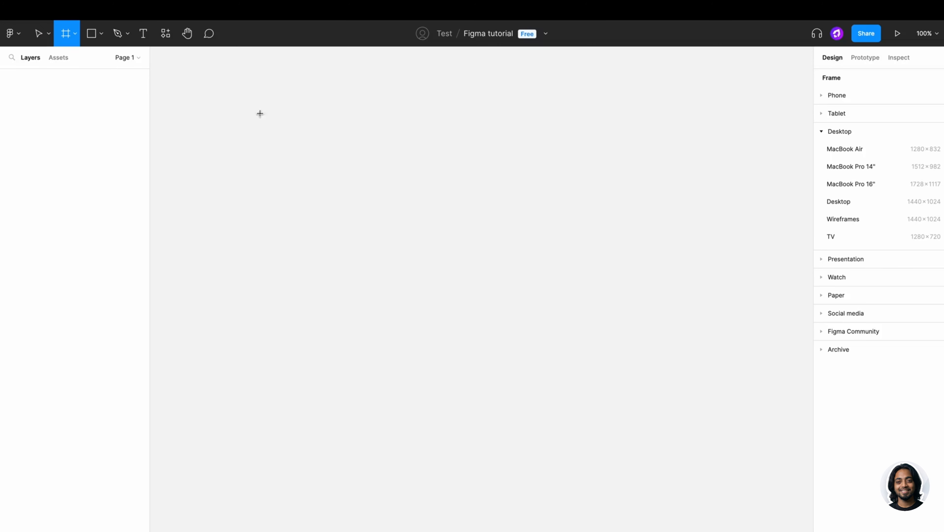
pyautogui.moveTo(251, 106); pyautogui.dragTo(396, 251)
pyautogui.click(546, 237)
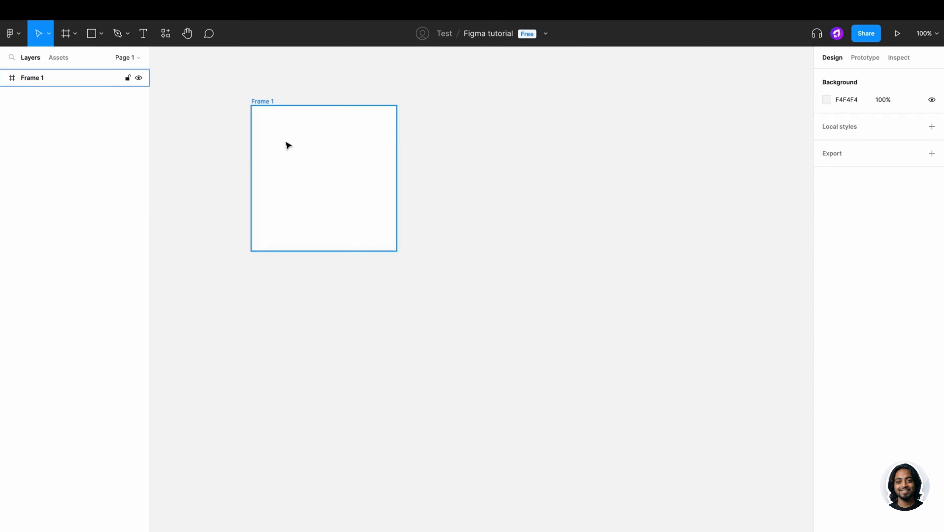
# - Add iPhone 13 Pro Max and MacBook Pro 14" preset frames, then delete both
pyautogui.click(65, 34)
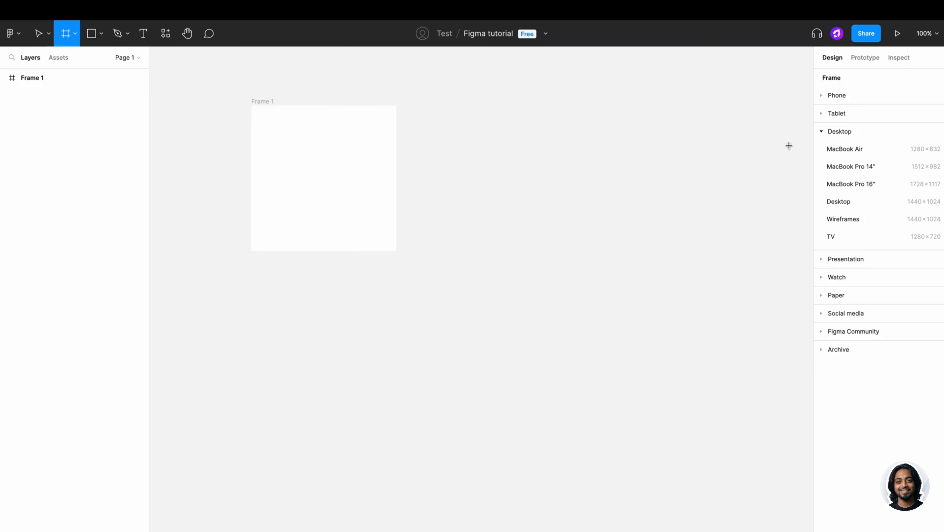
pyautogui.click(833, 95)
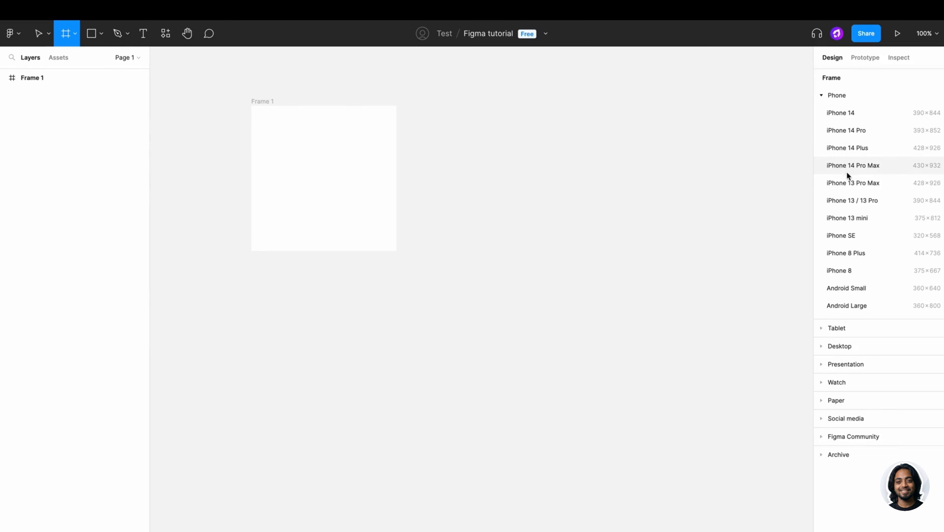
pyautogui.click(848, 182)
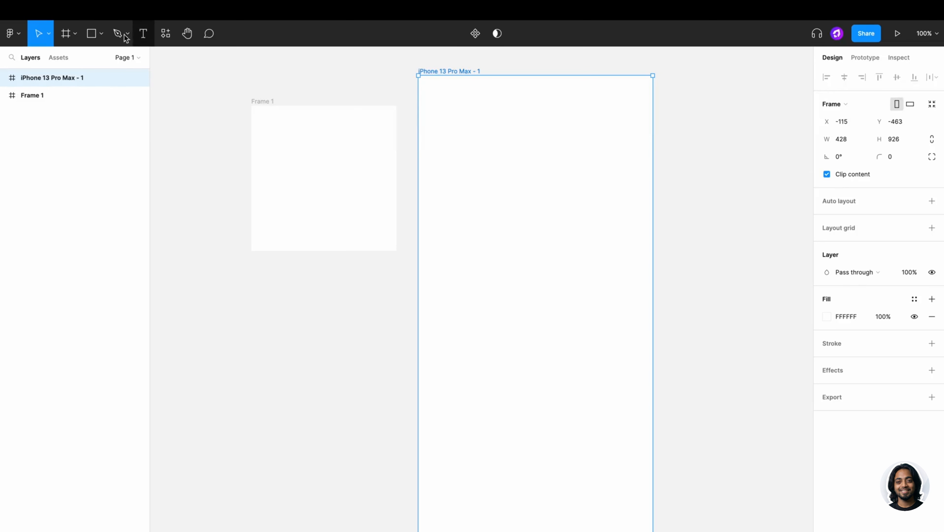
pyautogui.click(73, 34)
pyautogui.click(75, 54)
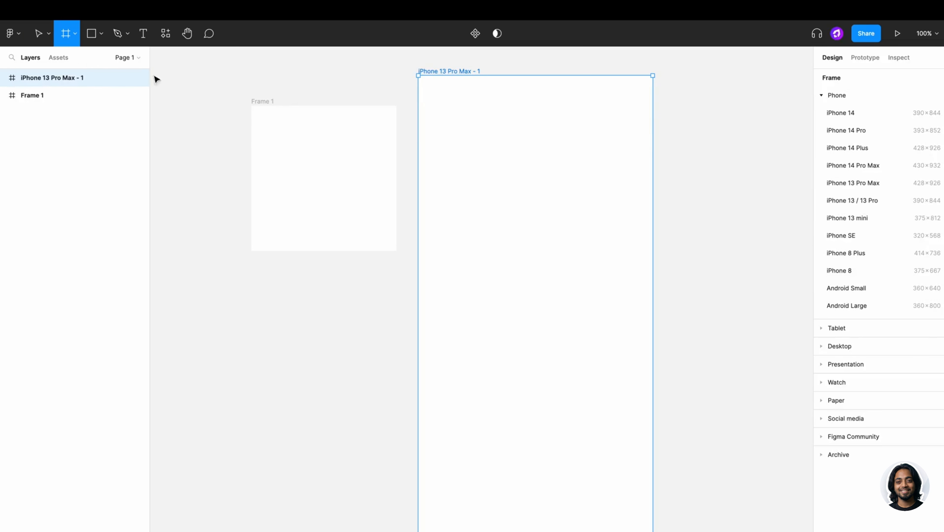
pyautogui.click(853, 346)
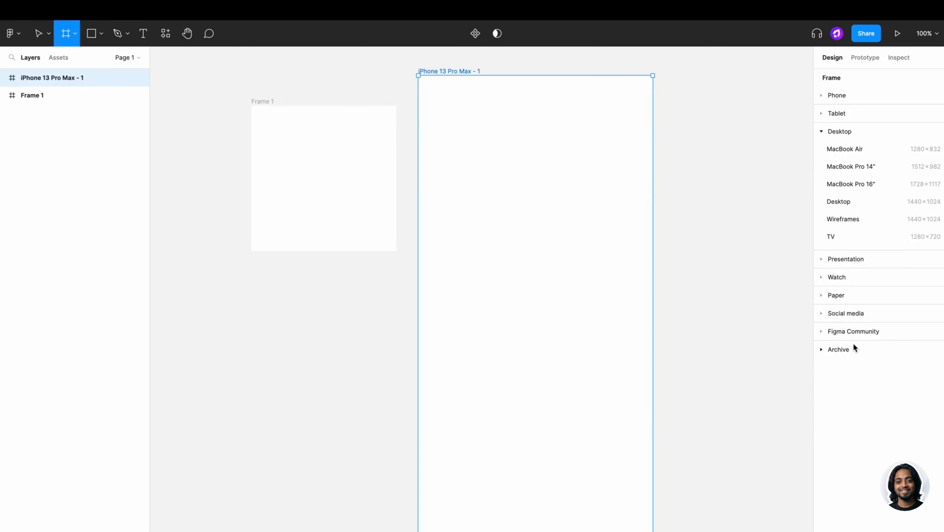
pyautogui.click(851, 166)
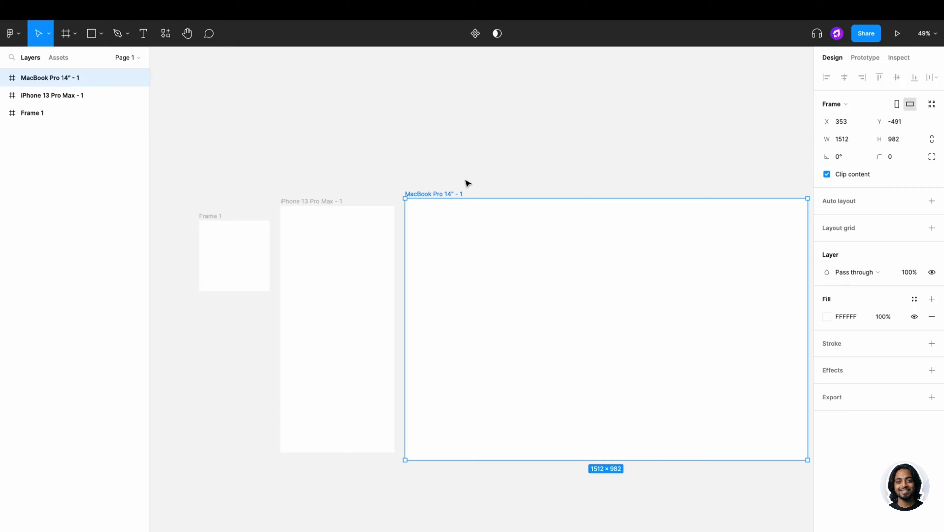
pyautogui.keyDown('shift'); pyautogui.click(308, 201); pyautogui.keyUp('shift')
pyautogui.press('Delete')
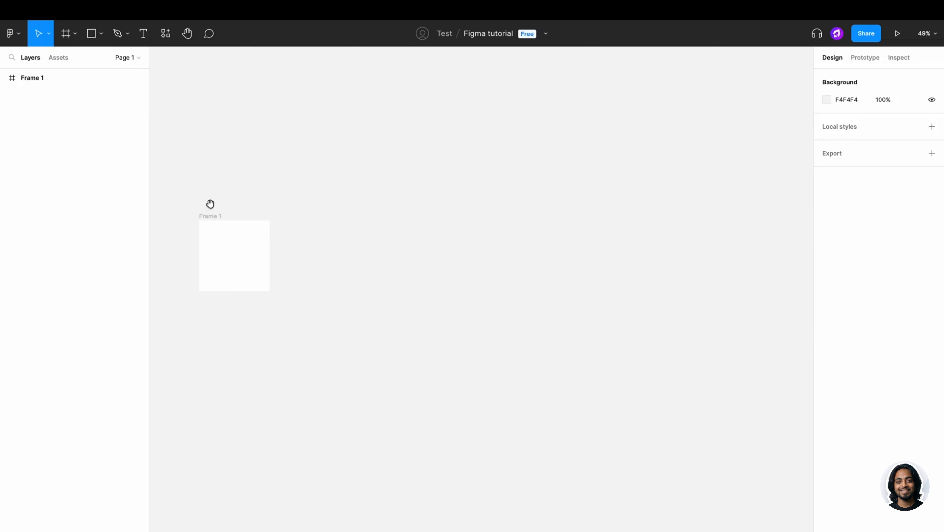
# - Duplicate Frame 1 twice to make Frame 2 and Frame 3 in a row
pyautogui.moveTo(211, 204); pyautogui.dragTo(614, 261)
pyautogui.click(415, 255)
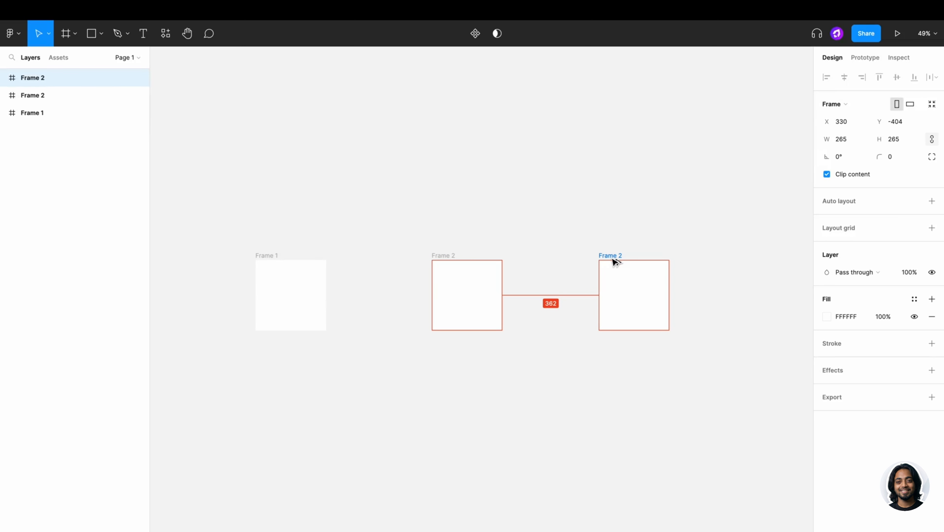
pyautogui.moveTo(615, 262); pyautogui.dragTo(614, 261)
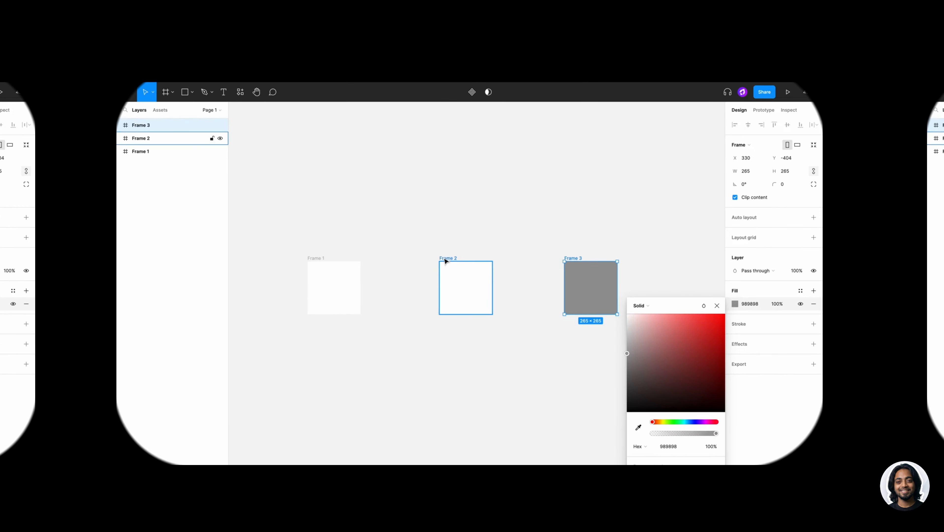
# - Fill Frame 2 with 504E4E and Frame 1 near-black, leaving Frame 3 at 989898
pyautogui.click(466, 283)
pyautogui.click(698, 299)
pyautogui.moveTo(609, 337); pyautogui.dragTo(608, 366)
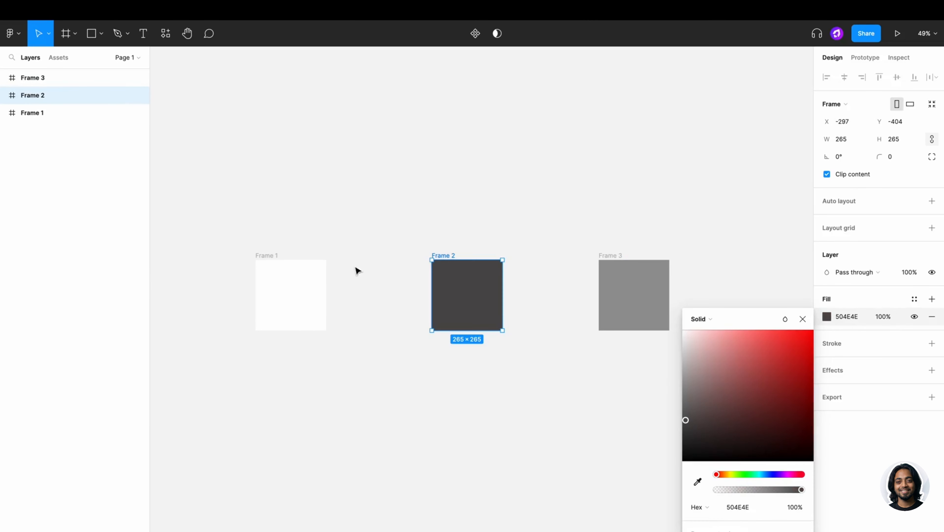
pyautogui.click(298, 283)
pyautogui.click(827, 316)
pyautogui.moveTo(718, 385); pyautogui.dragTo(684, 450)
pyautogui.click(595, 247)
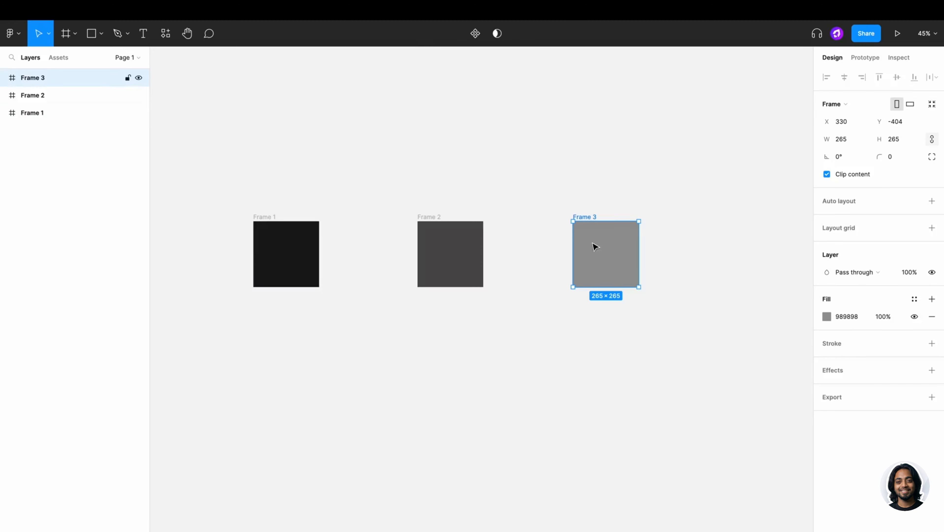
pyautogui.click(485, 202)
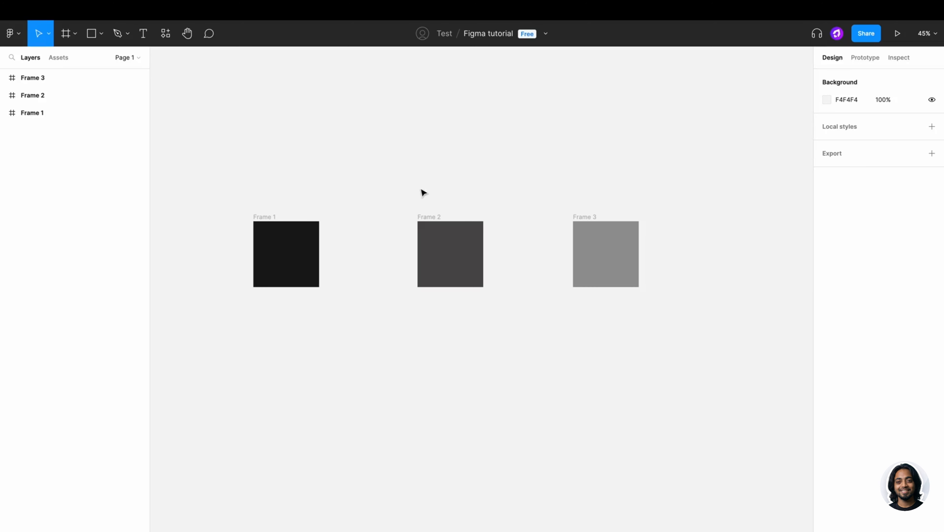
# - Delete Frame 2 and Frame 3, leaving only the near-black Frame 1 in view
pyautogui.hscroll(3, 712, 196)
pyautogui.hscroll(7, 765, 186)
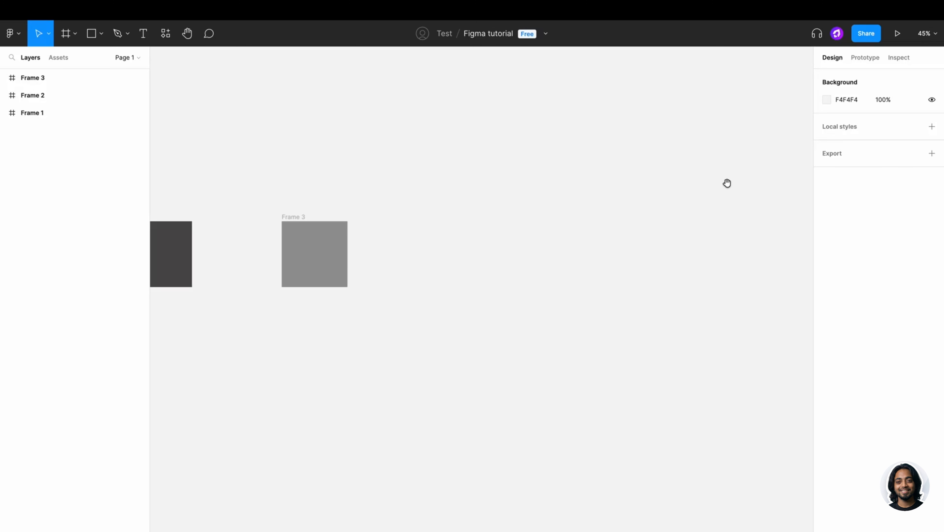
pyautogui.hscroll(-5, 635, 185)
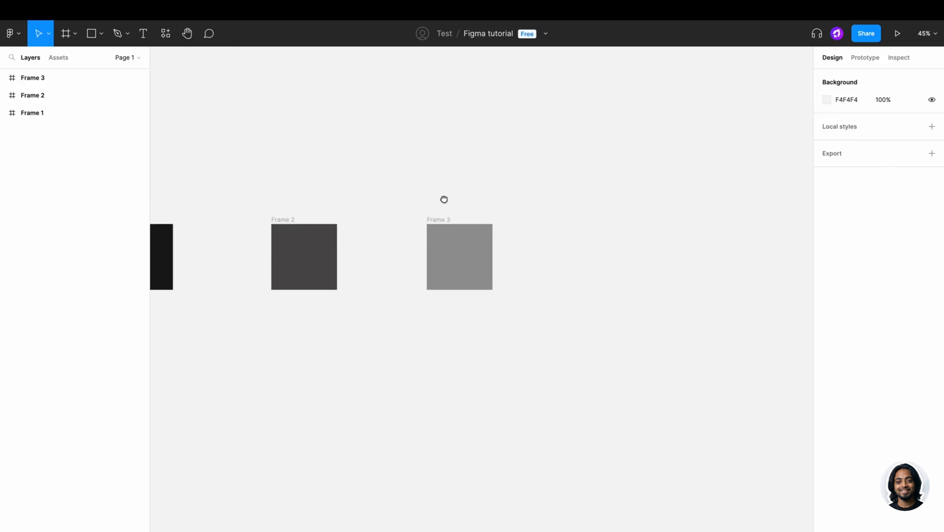
pyautogui.moveTo(444, 200); pyautogui.dragTo(599, 200)
pyautogui.moveTo(394, 207); pyautogui.dragTo(539, 206)
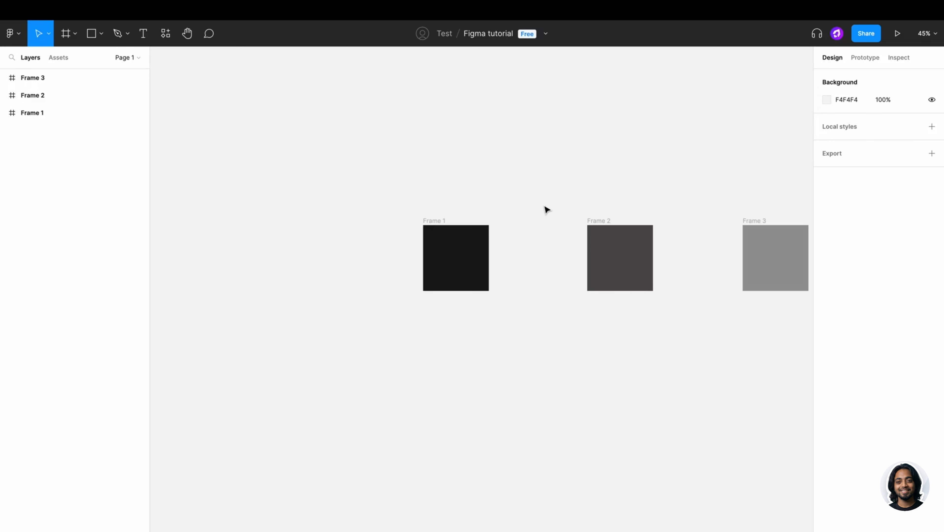
pyautogui.hscroll(3, 547, 209)
pyautogui.hscroll(6, 547, 210)
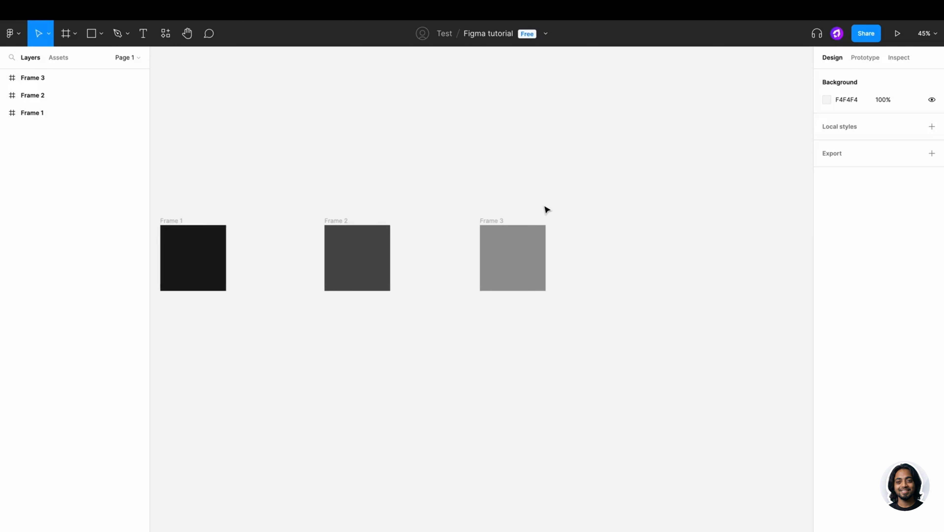
pyautogui.hscroll(-7, 547, 210)
pyautogui.hscroll(10, 546, 210)
pyautogui.hscroll(-9, 547, 210)
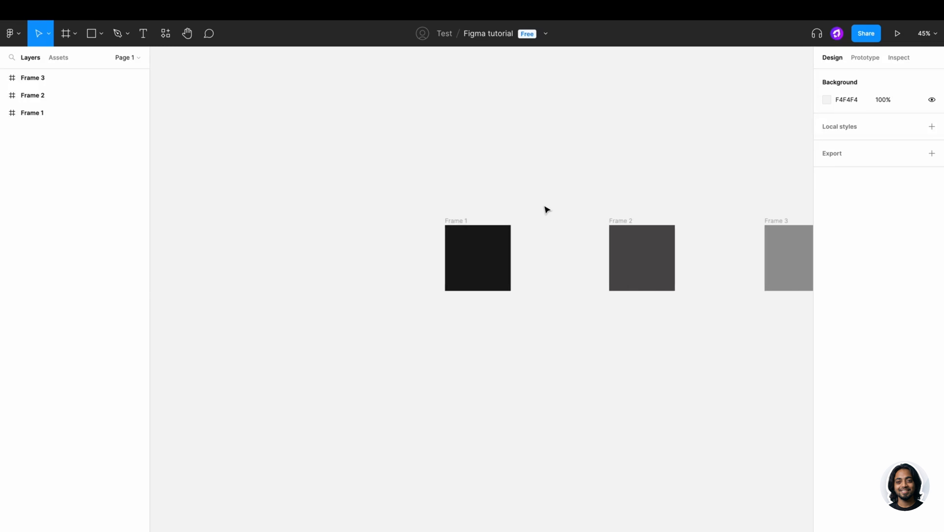
pyautogui.hscroll(11, 547, 209)
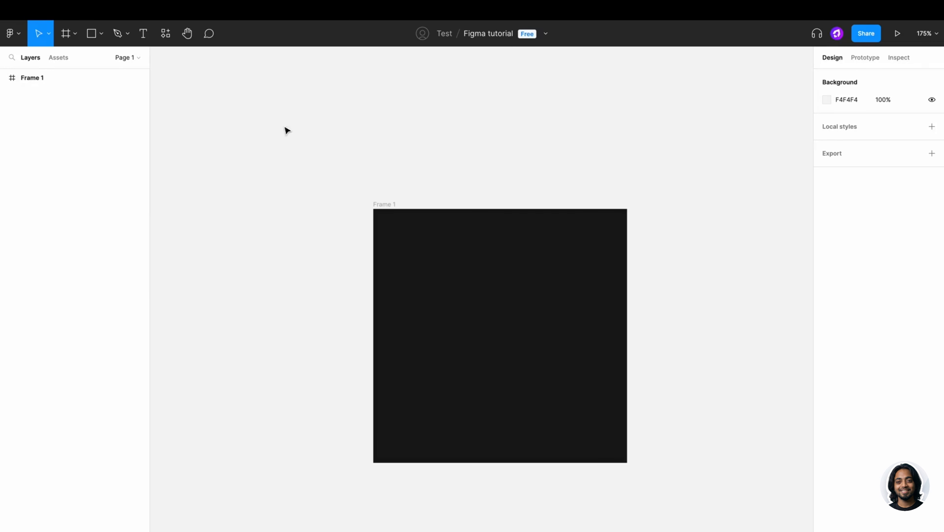
# - Draw a 45×45 square Rectangle 1 inside Frame 1
pyautogui.click(91, 37)
pyautogui.click(101, 35)
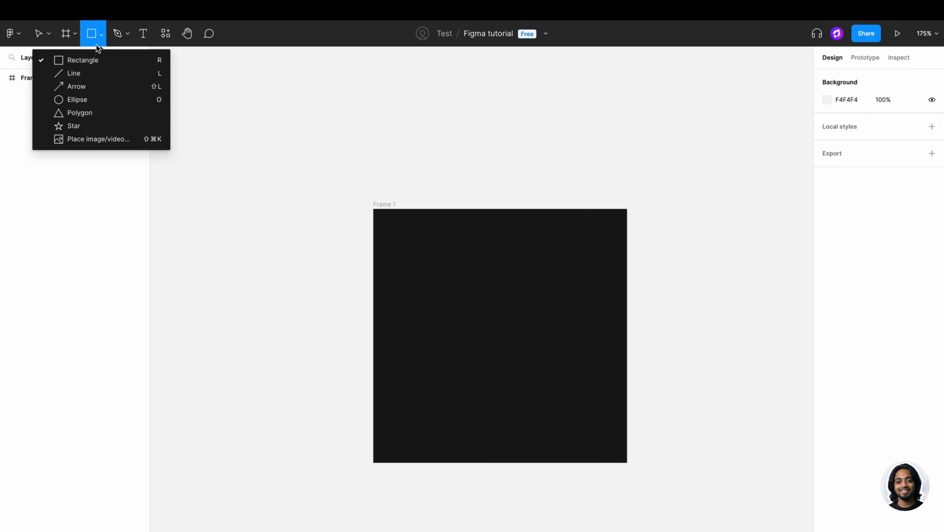
pyautogui.click(73, 64)
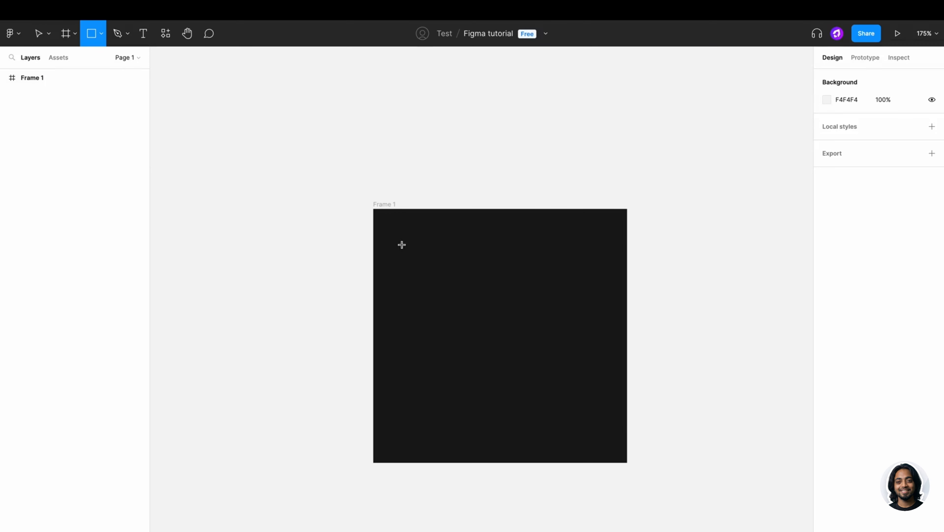
pyautogui.moveTo(398, 240)
pyautogui.mouseDown()
pyautogui.moveTo(457, 300)
pyautogui.moveTo(567, 308)
pyautogui.moveTo(449, 276)
pyautogui.mouseUp()
pyautogui.press('shift')
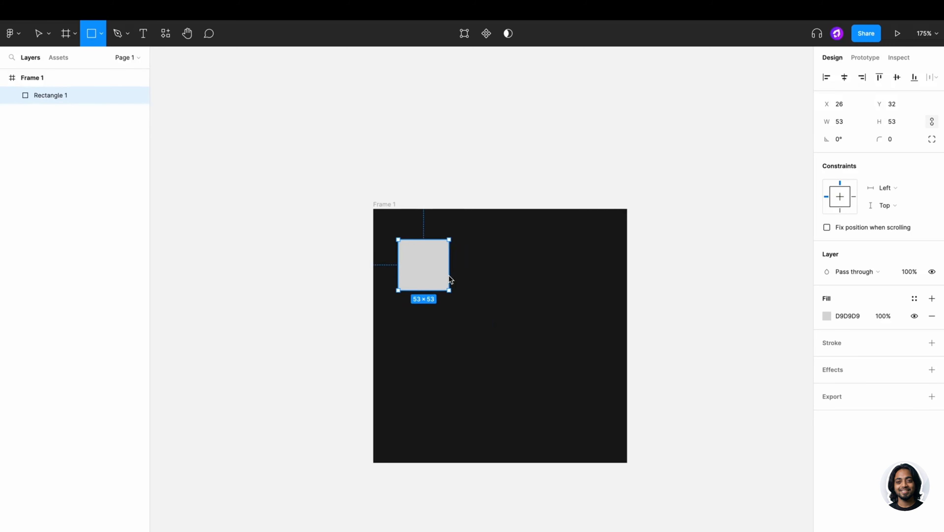
pyautogui.moveTo(448, 276); pyautogui.dragTo(441, 275)
pyautogui.click(540, 276)
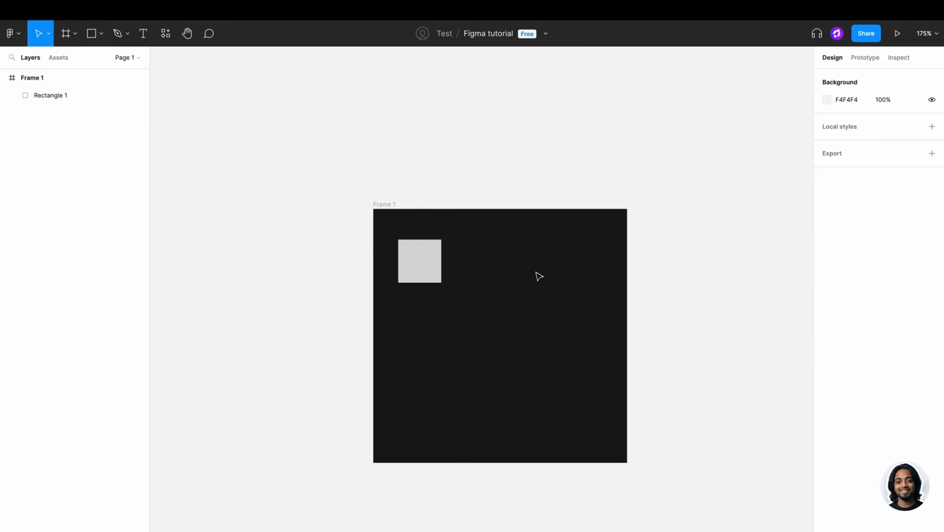
# - Draw a 46×46 circle to the right of the square
pyautogui.click(101, 39)
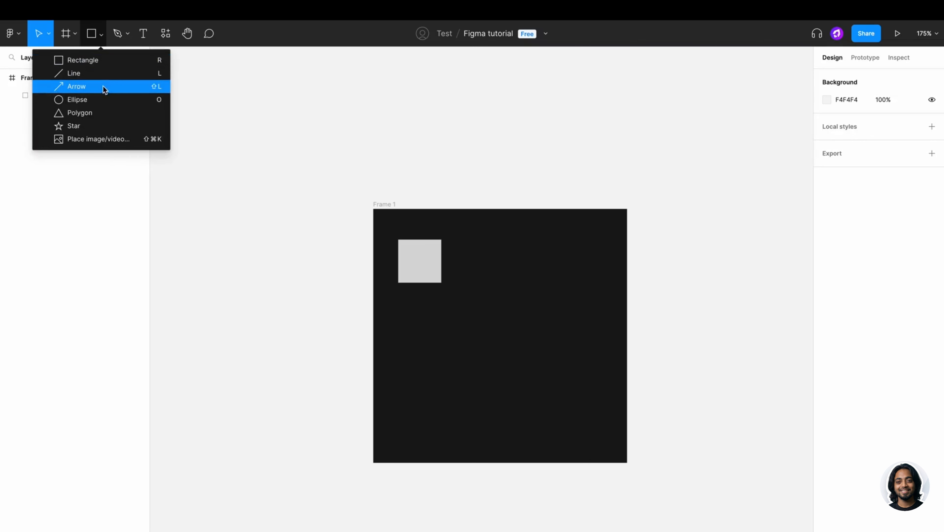
pyautogui.click(103, 97)
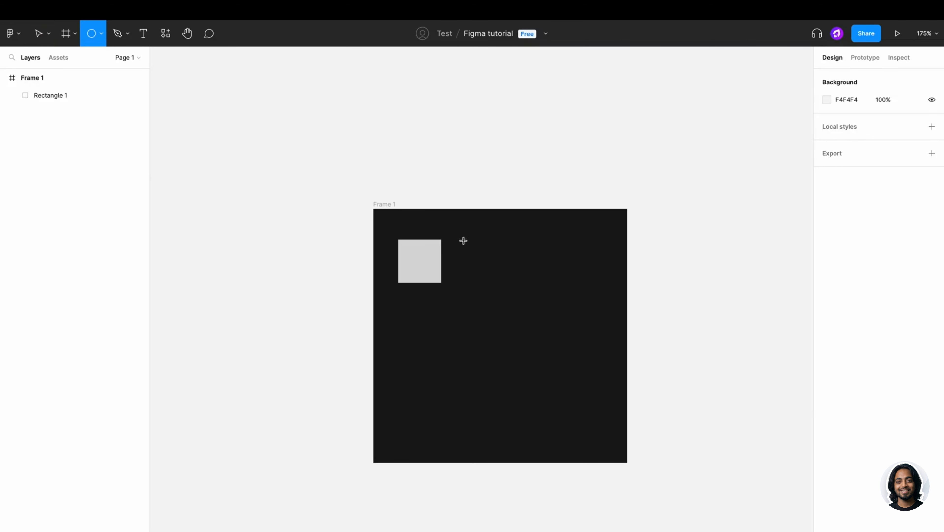
pyautogui.moveTo(464, 240)
pyautogui.mouseDown()
pyautogui.moveTo(533, 306)
pyautogui.moveTo(565, 282)
pyautogui.moveTo(507, 282)
pyautogui.mouseUp()
pyautogui.click(543, 276)
pyautogui.click(443, 271)
pyautogui.click(221, 126)
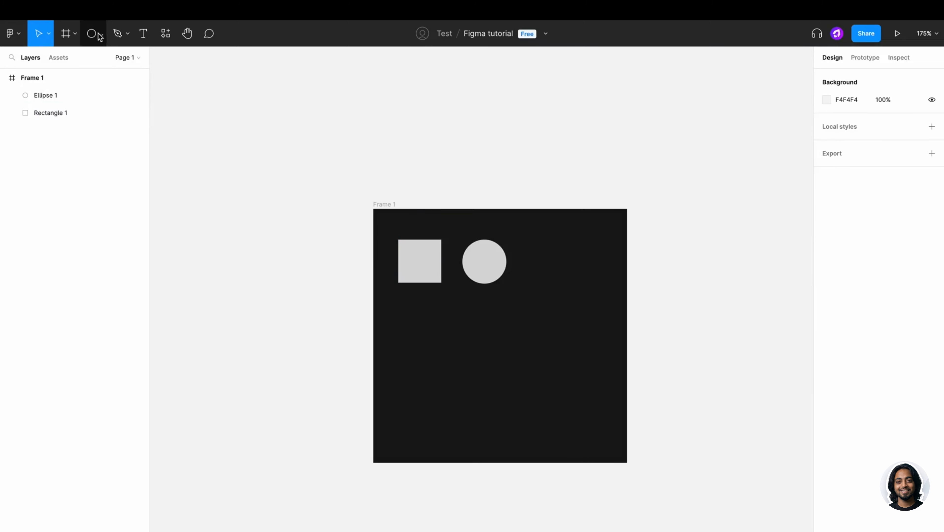
# - Draw a tall rectangle below the square and widen it to 45 wide
pyautogui.click(101, 33)
pyautogui.click(97, 59)
pyautogui.moveTo(400, 296)
pyautogui.mouseDown()
pyautogui.moveTo(442, 312)
pyautogui.moveTo(443, 363)
pyautogui.mouseUp()
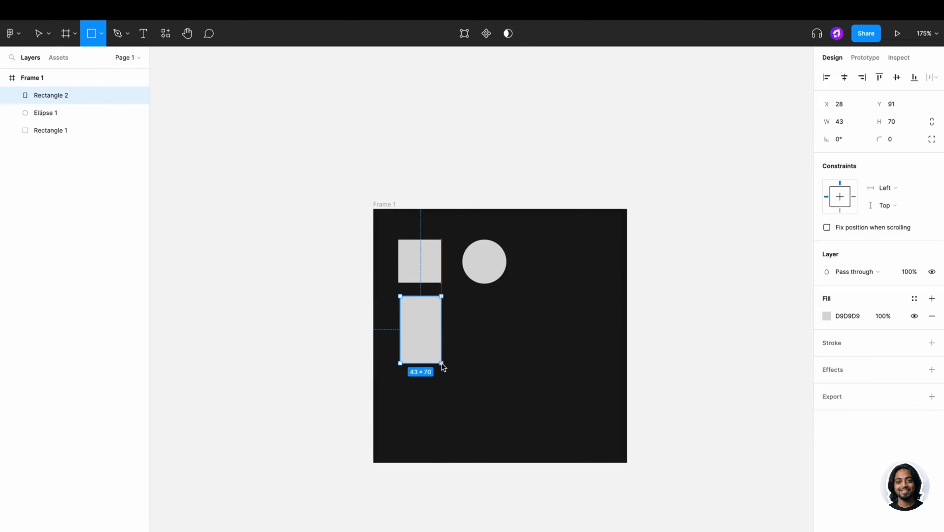
pyautogui.click(535, 342)
pyautogui.click(428, 331)
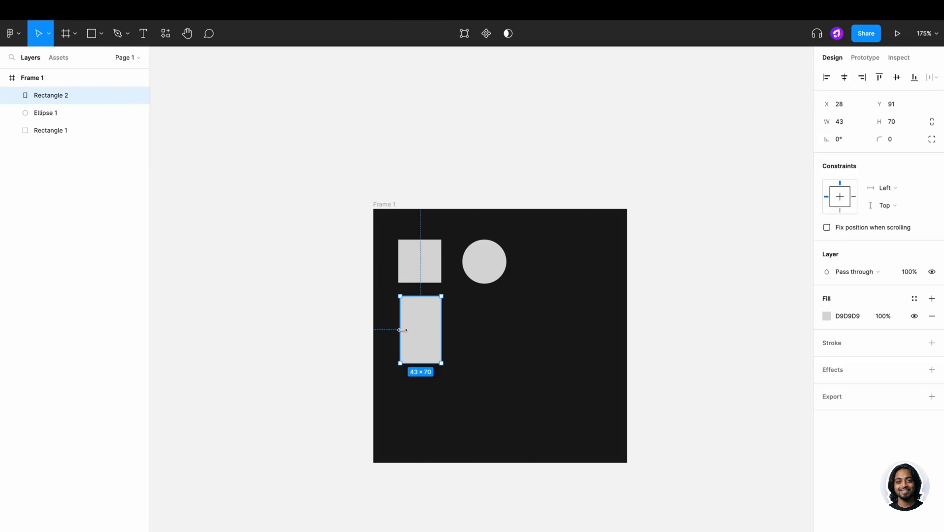
pyautogui.moveTo(400, 330); pyautogui.dragTo(396, 331)
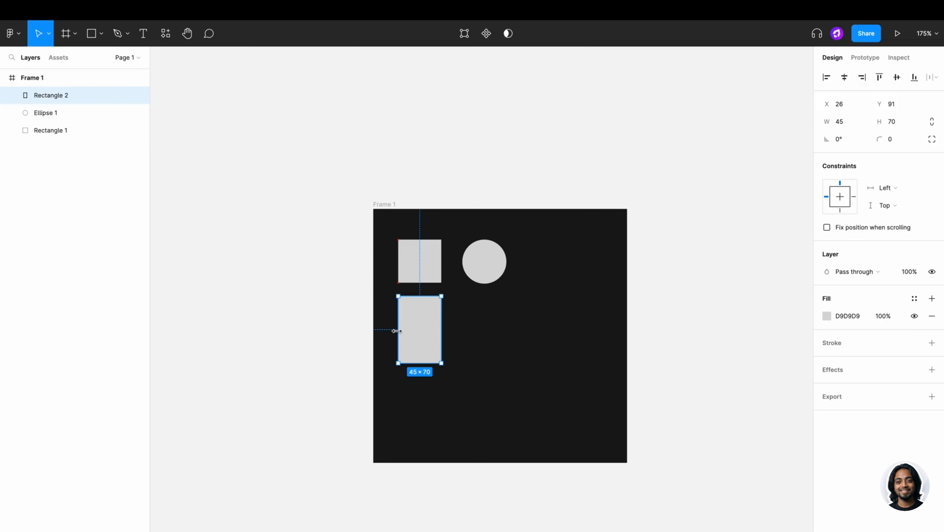
pyautogui.click(482, 322)
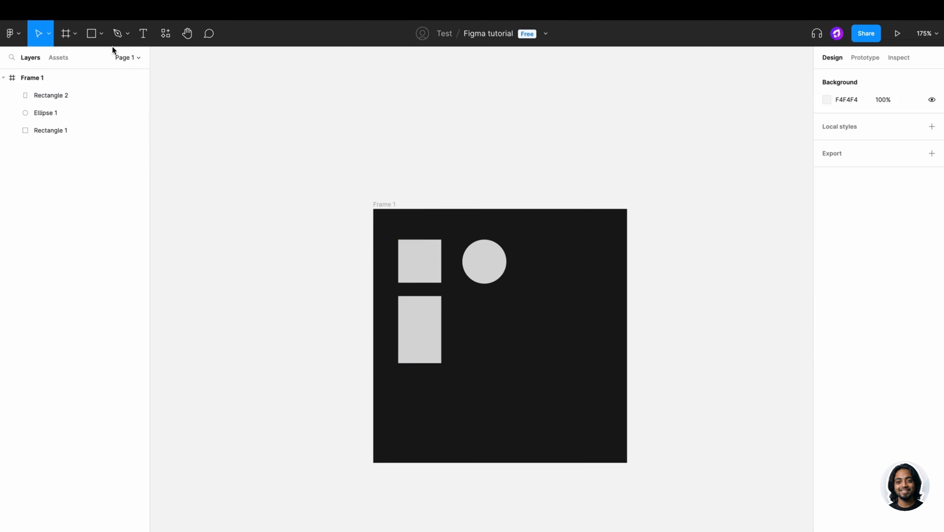
# - Draw a polygon beside the tall rectangle and set its count to 6 for a hexagon
pyautogui.click(101, 36)
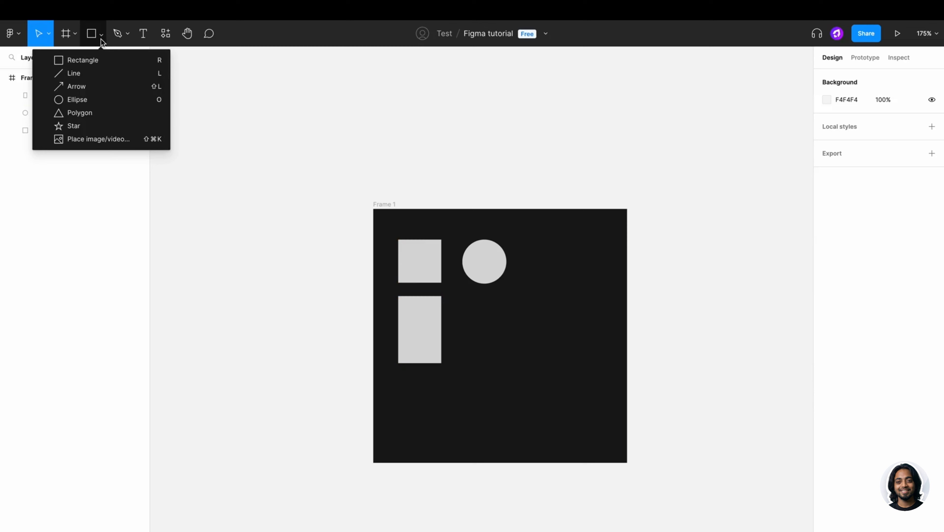
pyautogui.click(91, 113)
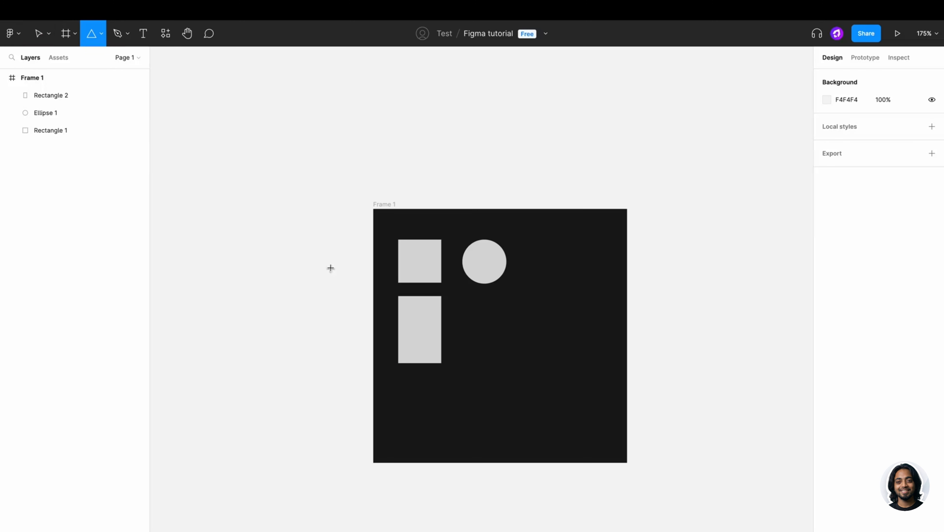
pyautogui.moveTo(459, 301); pyautogui.dragTo(531, 375)
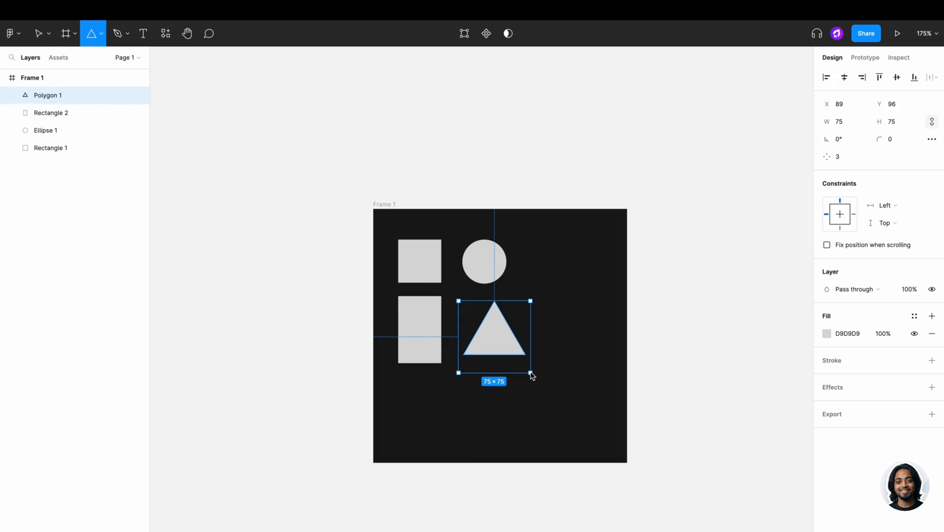
pyautogui.moveTo(532, 373); pyautogui.dragTo(532, 373)
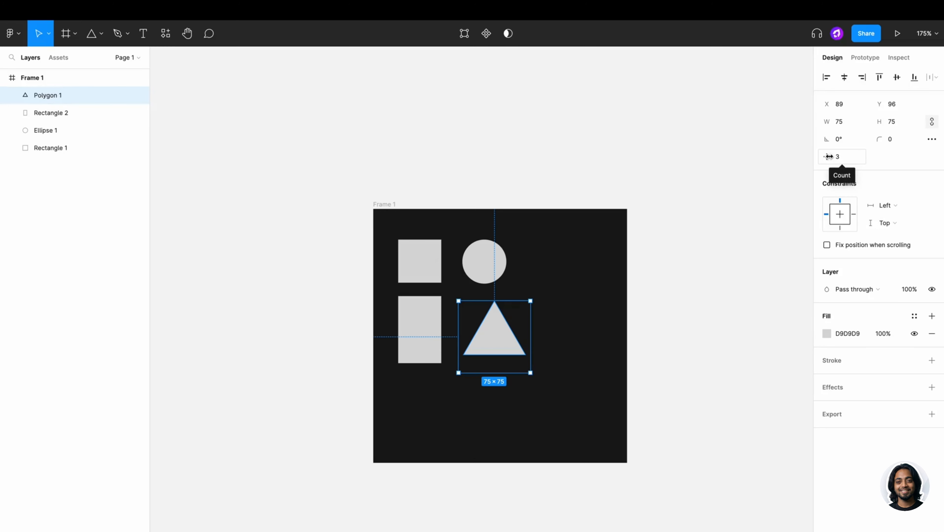
pyautogui.moveTo(829, 157); pyautogui.dragTo(860, 155)
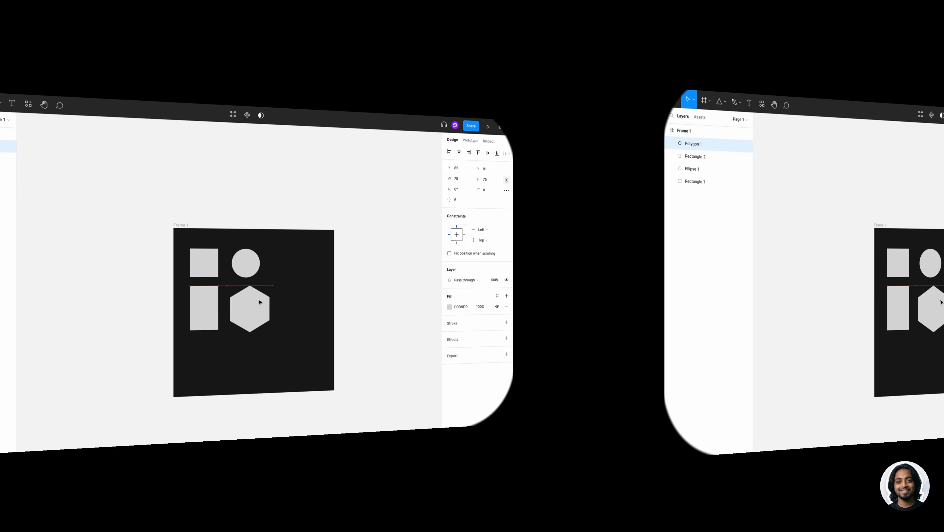
pyautogui.click(527, 290)
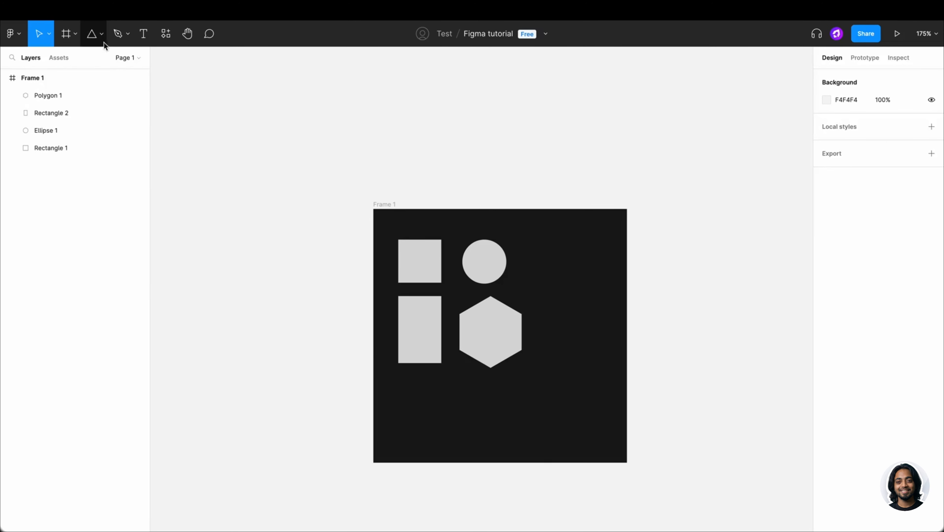
# - Draw a five-pointed 98×98 star in the frame's upper-right area
pyautogui.click(271, 105)
pyautogui.click(93, 124)
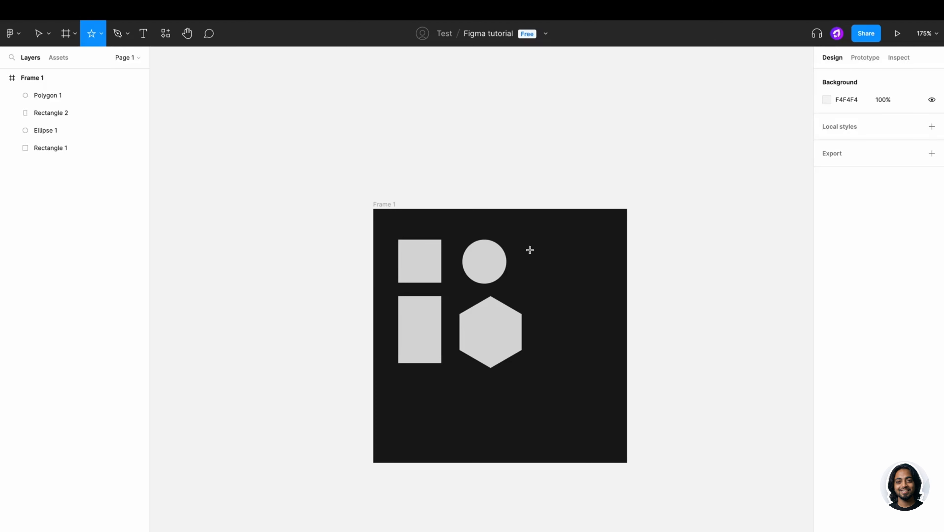
pyautogui.moveTo(526, 246); pyautogui.dragTo(589, 281)
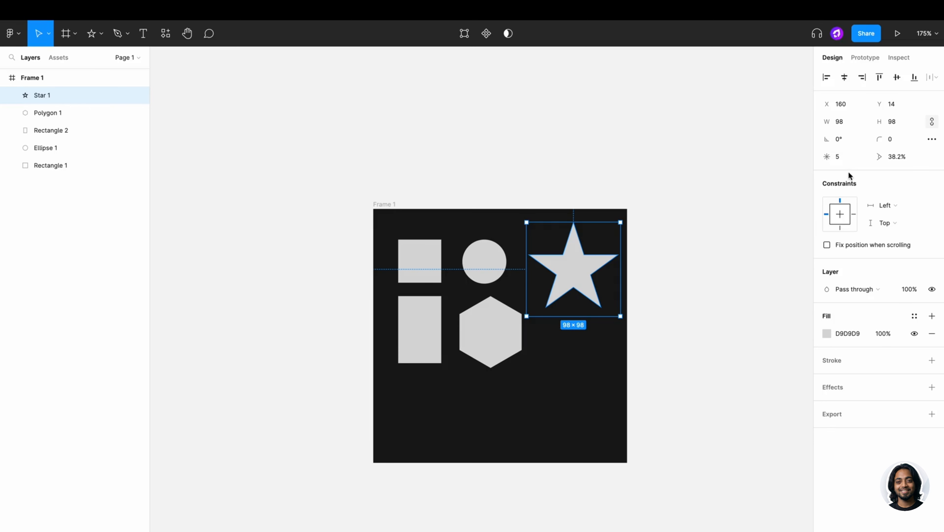
# - Give the star 10 points, 59.7% ratio and corner radius 2, undoing resizes to keep 98×98
pyautogui.moveTo(826, 157); pyautogui.dragTo(777, 173)
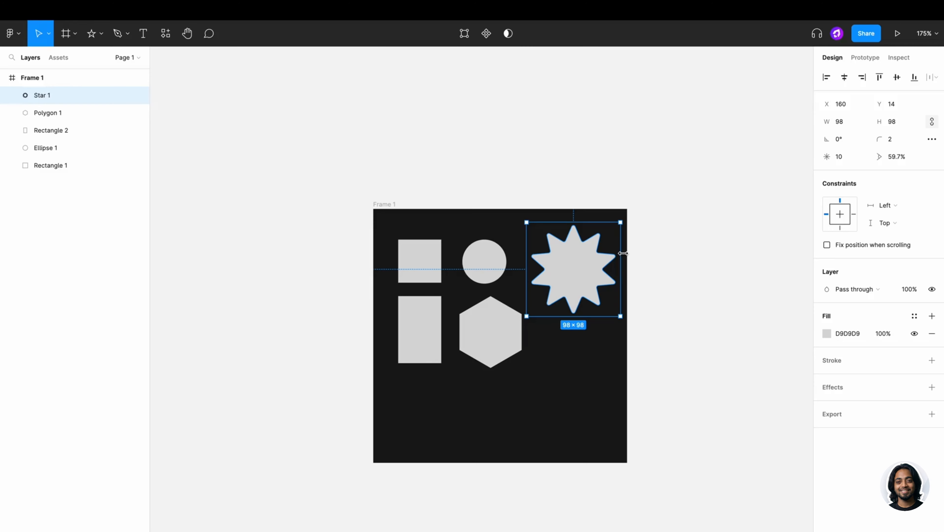
pyautogui.moveTo(618, 263); pyautogui.dragTo(591, 267)
pyautogui.moveTo(589, 222); pyautogui.dragTo(554, 254)
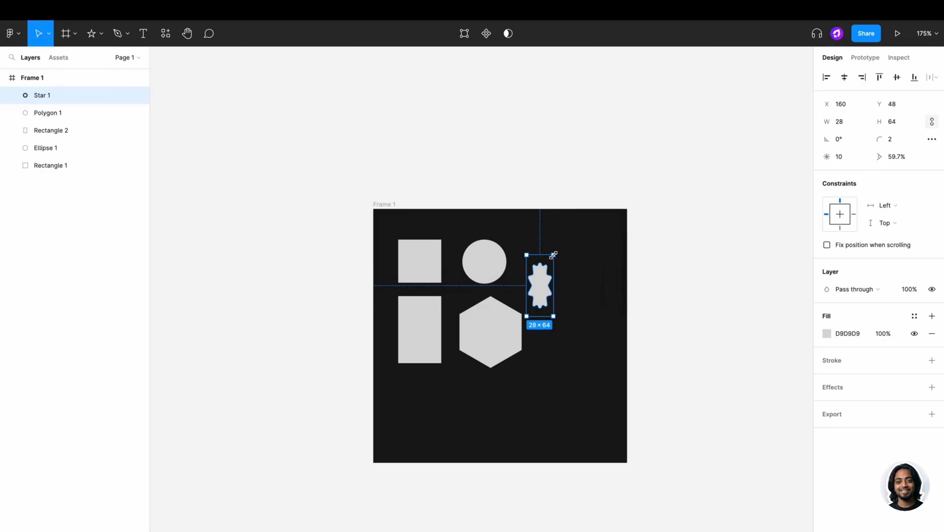
pyautogui.click(746, 228)
pyautogui.press('super+z')
pyautogui.press('super+z')
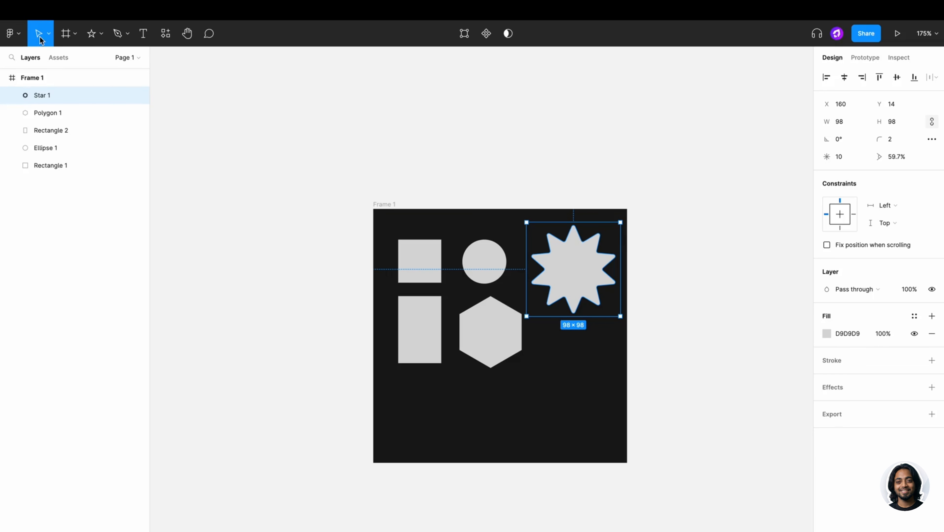
# - Scale the ten-pointed star proportionally down to 68×68 with the Scale tool
pyautogui.click(49, 34)
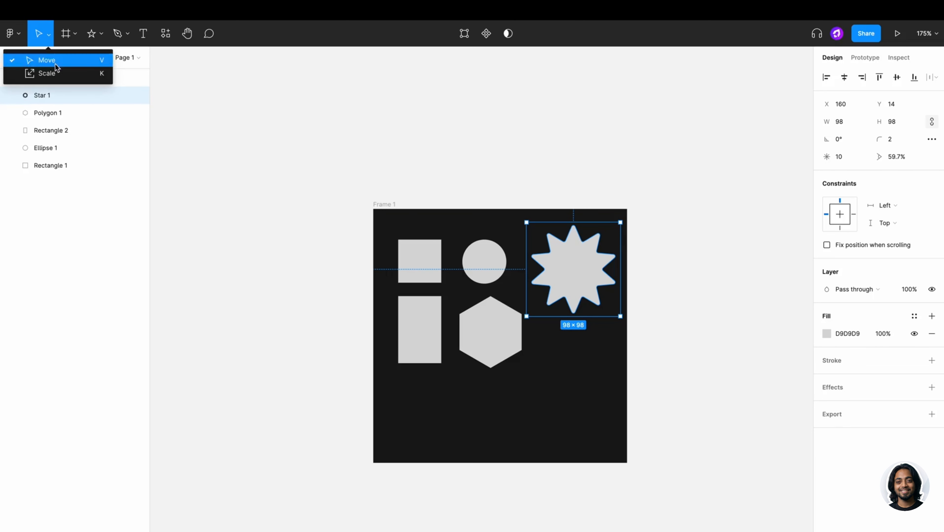
pyautogui.click(102, 81)
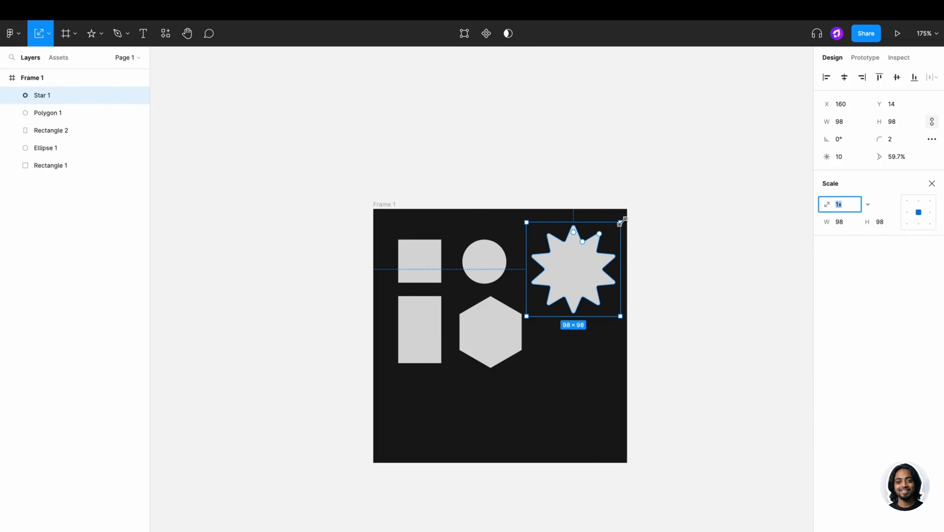
pyautogui.moveTo(621, 221); pyautogui.dragTo(596, 231)
pyautogui.click(655, 279)
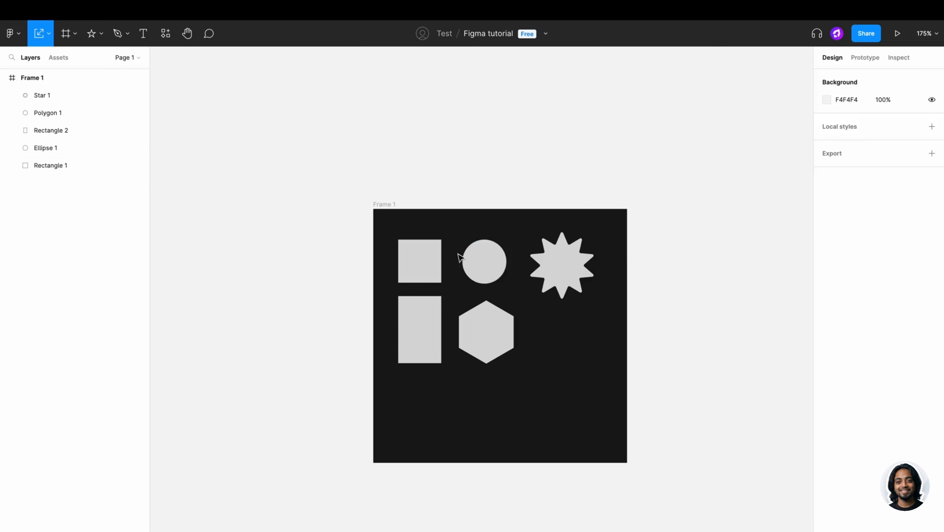
pyautogui.click(428, 256)
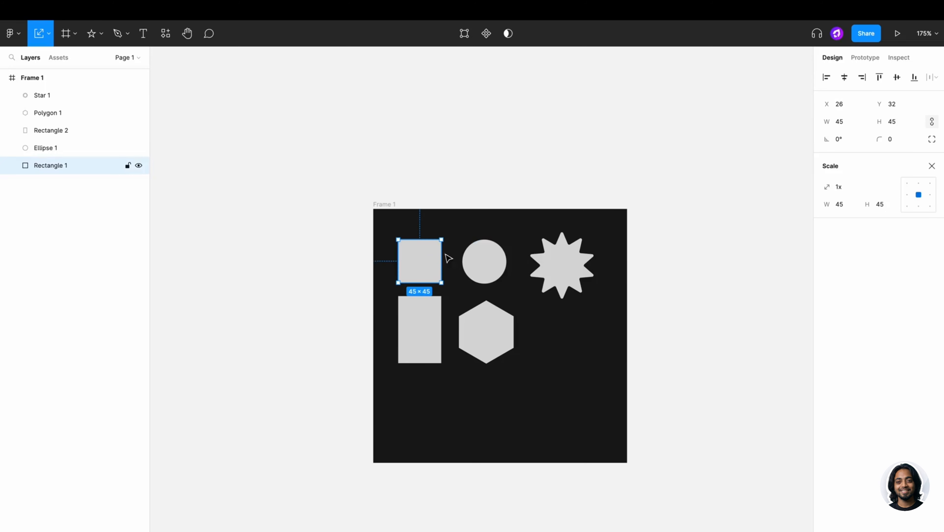
pyautogui.click(932, 166)
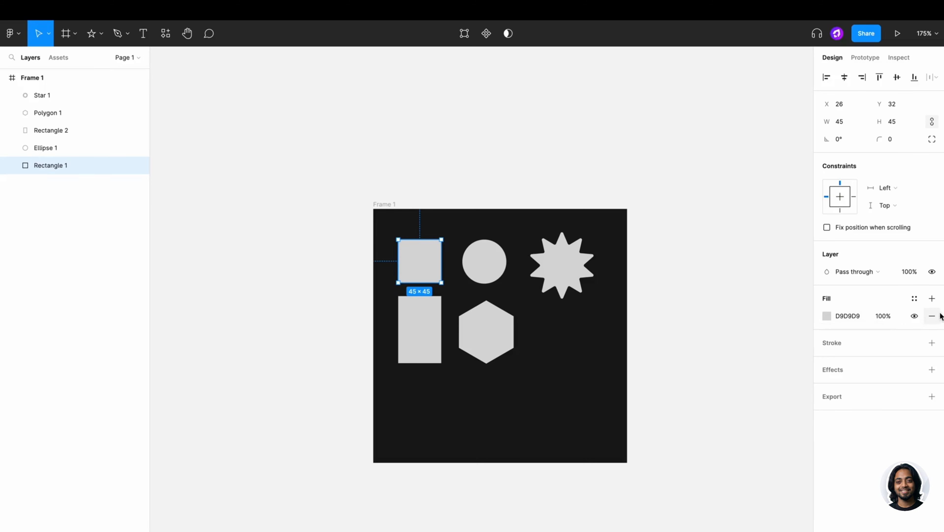
# - Change the top-left square's fill from grey to bright green 25D36F
pyautogui.click(826, 316)
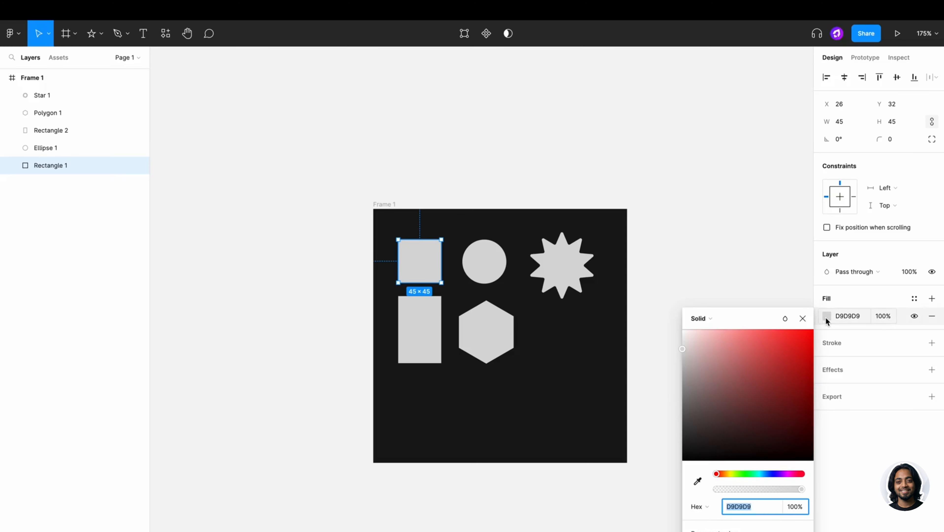
pyautogui.click(843, 316)
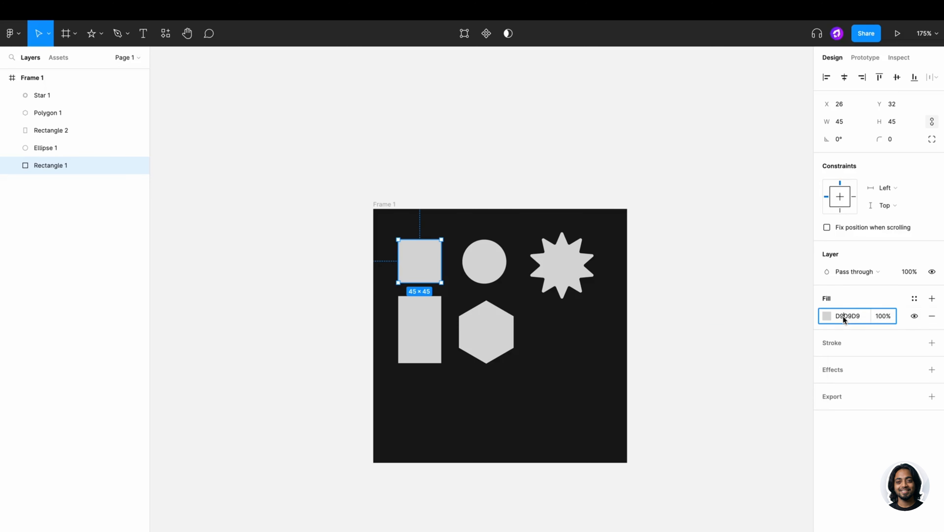
pyautogui.write('D9D9D2')
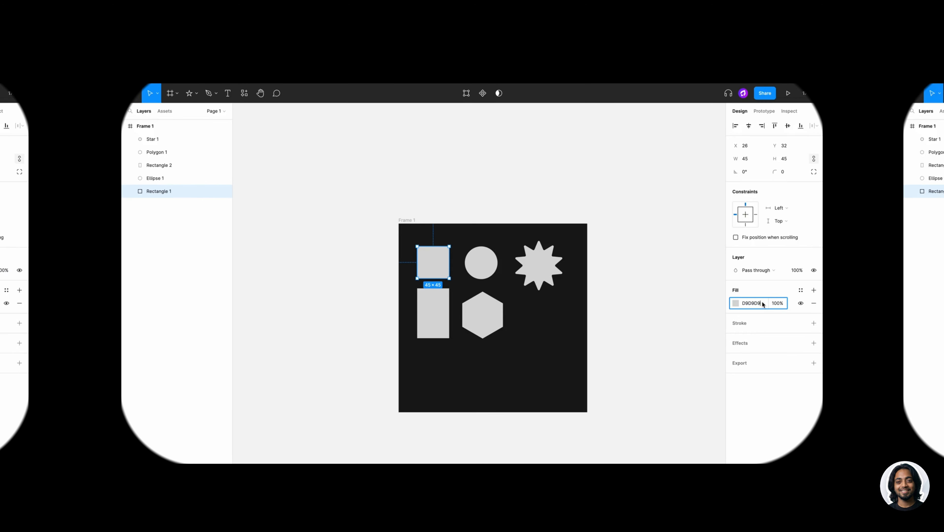
pyautogui.press('Return')
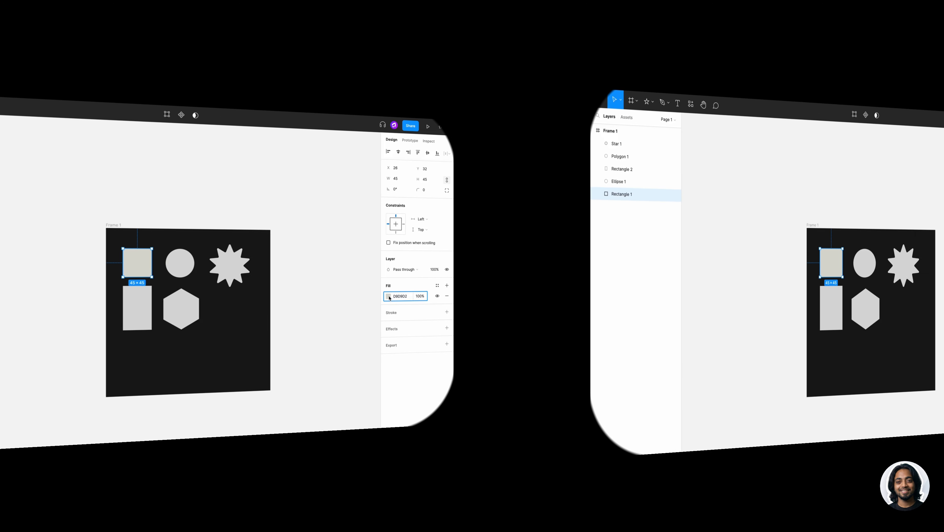
pyautogui.click(700, 298)
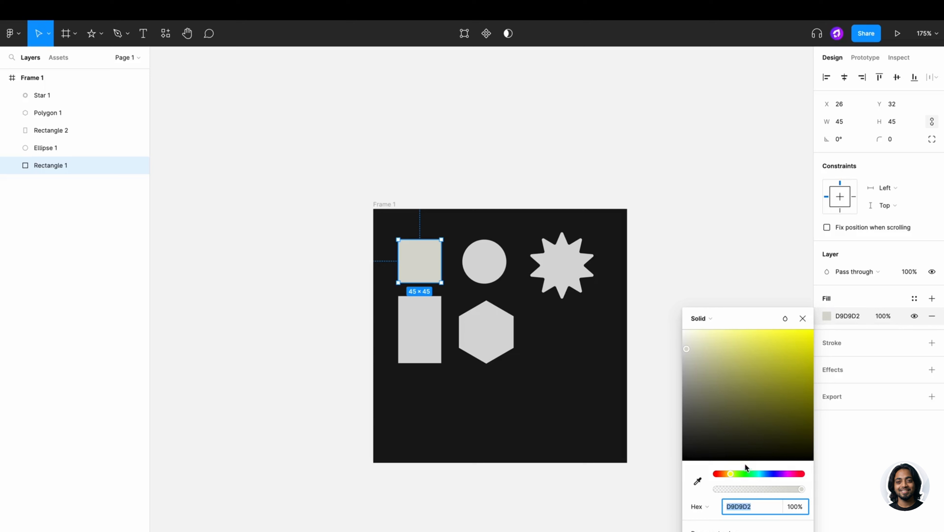
pyautogui.click(653, 397)
pyautogui.moveTo(746, 471); pyautogui.dragTo(758, 473)
pyautogui.moveTo(778, 422); pyautogui.dragTo(779, 342)
pyautogui.moveTo(763, 472); pyautogui.dragTo(751, 472)
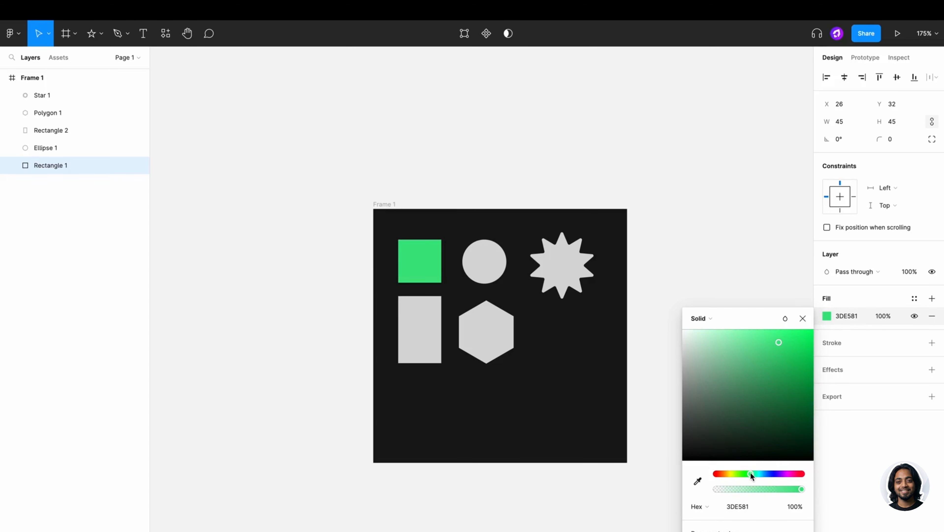
pyautogui.moveTo(782, 348); pyautogui.dragTo(790, 352)
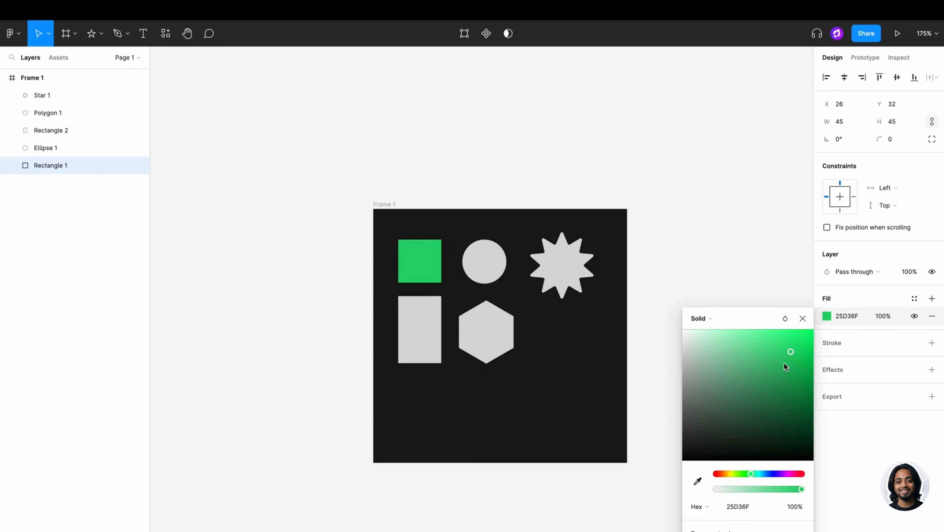
pyautogui.click(664, 255)
# - Recolour the circle yellow-green BBD325 by sampling the square's green and shifting the hue
pyautogui.click(489, 255)
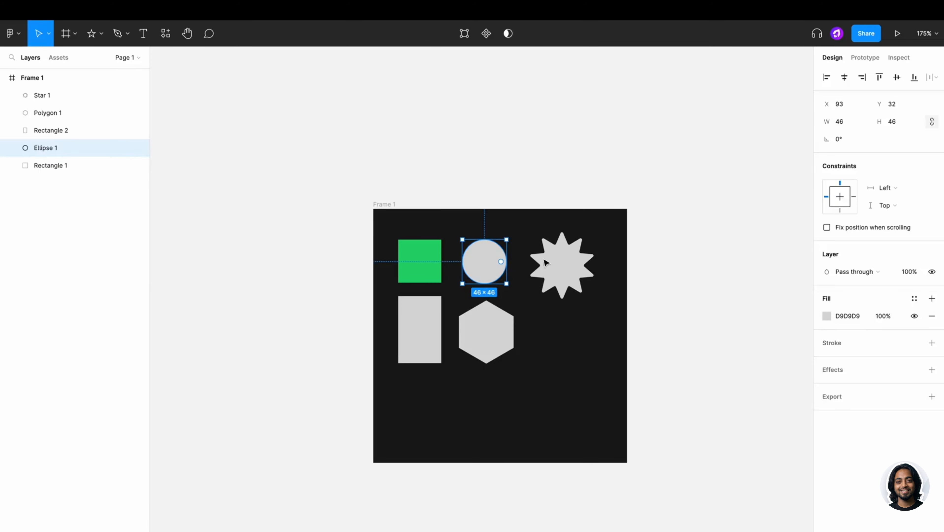
pyautogui.click(827, 316)
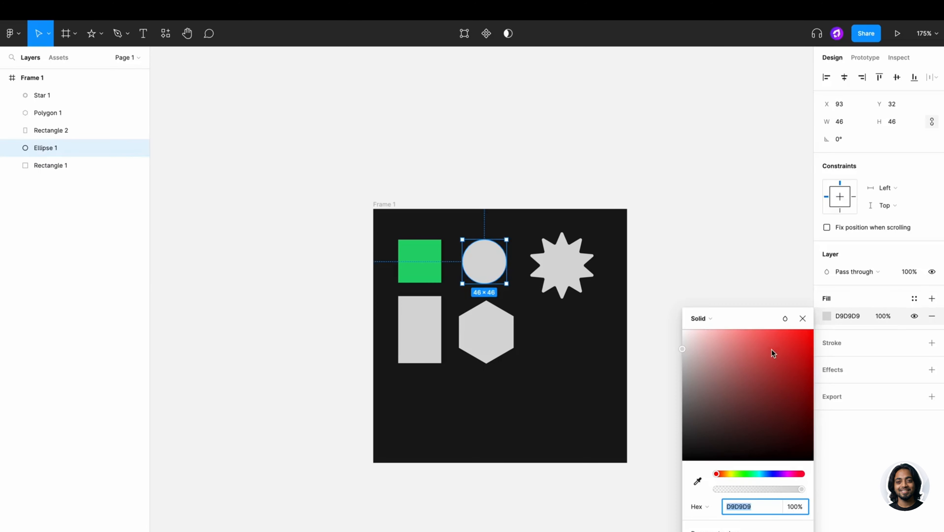
pyautogui.click(698, 481)
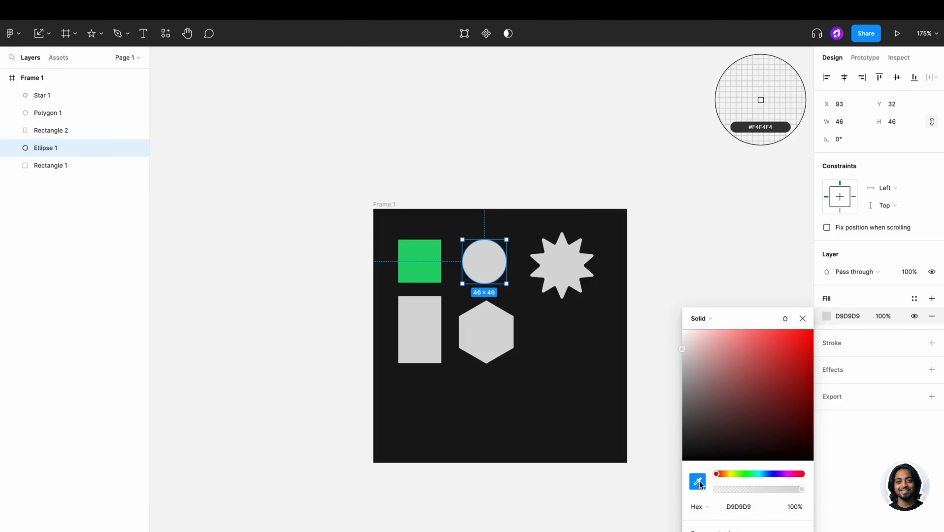
pyautogui.click(433, 258)
pyautogui.moveTo(751, 474)
pyautogui.mouseDown()
pyautogui.moveTo(771, 473)
pyautogui.moveTo(732, 473)
pyautogui.mouseUp()
# - Recolour the star orange D37925, starting from the circle's sampled colour
pyautogui.click(577, 284)
pyautogui.click(826, 333)
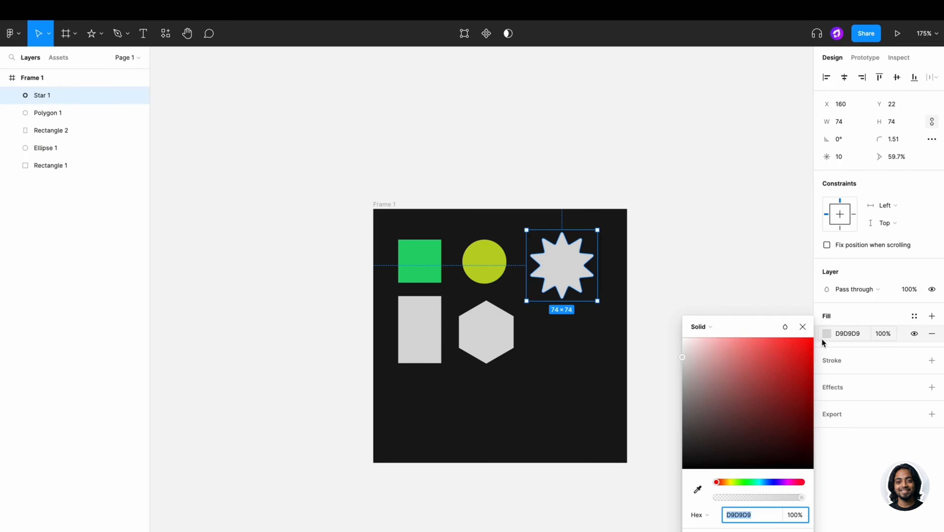
pyautogui.click(697, 489)
pyautogui.click(481, 250)
pyautogui.moveTo(717, 481); pyautogui.dragTo(797, 483)
# - Give the hexagon a magenta fill, starting from the circle's sampled colour
pyautogui.click(491, 334)
pyautogui.click(827, 333)
pyautogui.click(697, 489)
pyautogui.click(485, 261)
# - Try a dark purple fill on the tall rectangle, then the square's green and the hexagon's pink via eyedropper
pyautogui.click(436, 333)
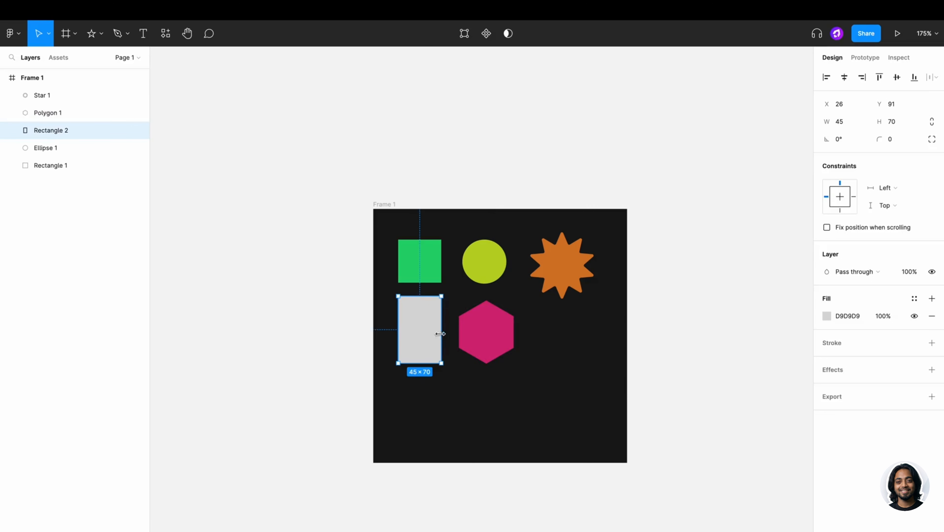
pyautogui.click(827, 316)
pyautogui.moveTo(741, 474); pyautogui.dragTo(716, 476)
pyautogui.click(772, 416)
pyautogui.click(699, 481)
pyautogui.click(432, 268)
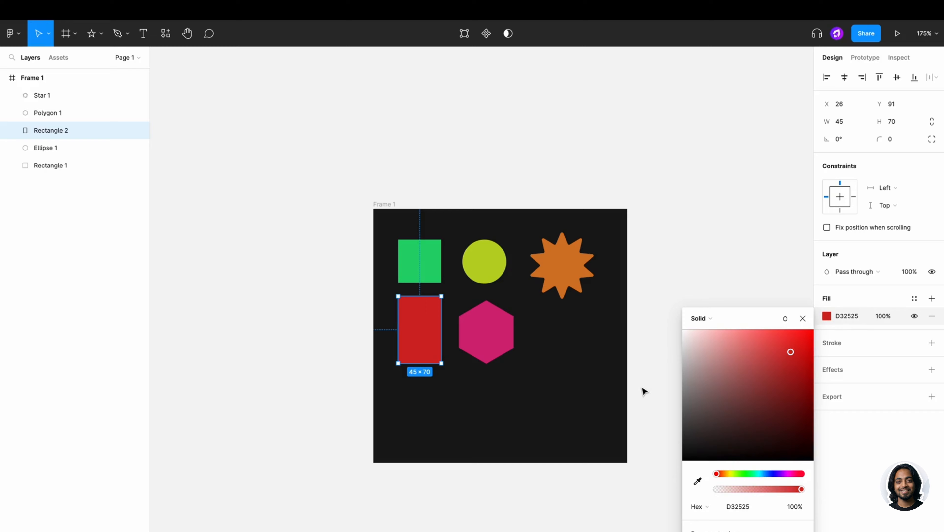
pyautogui.click(703, 482)
pyautogui.click(483, 322)
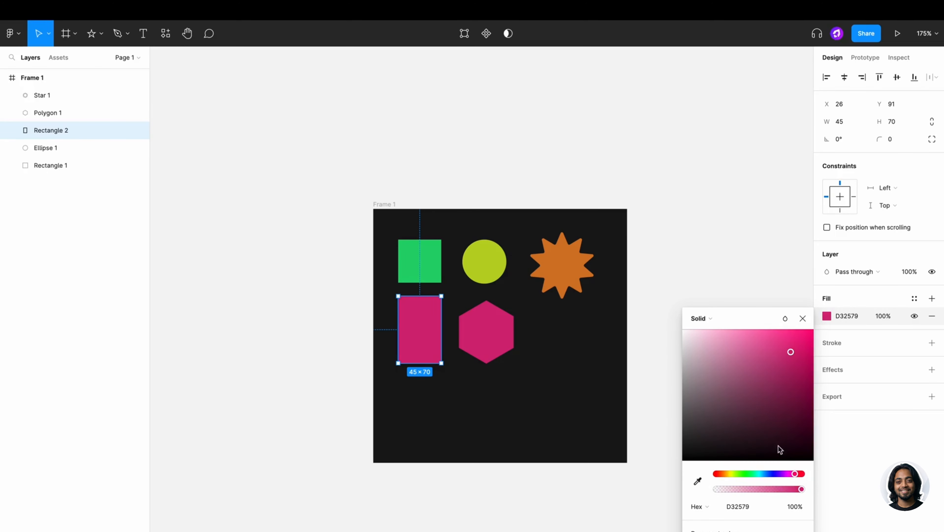
# - Shift the rectangle's hue to red and view the colour as RGB, CSS, then Hex again
pyautogui.moveTo(794, 473)
pyautogui.mouseDown()
pyautogui.moveTo(801, 473)
pyautogui.moveTo(780, 490)
pyautogui.moveTo(724, 491)
pyautogui.moveTo(801, 490)
pyautogui.mouseUp()
pyautogui.click(707, 507)
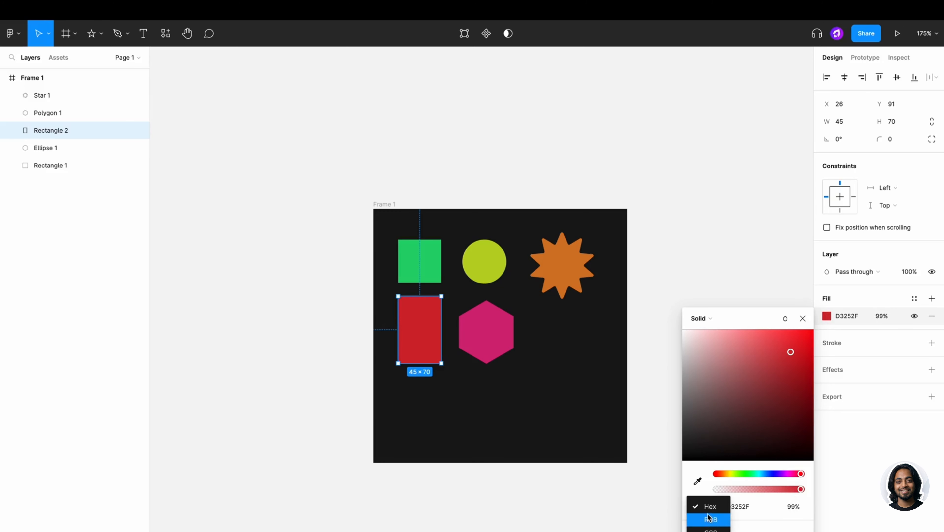
pyautogui.click(713, 518)
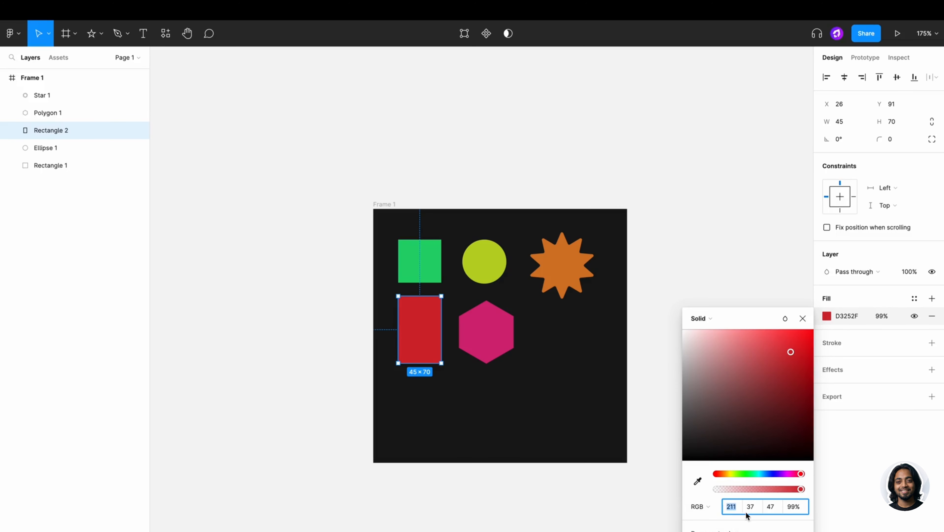
pyautogui.click(707, 507)
pyautogui.click(710, 519)
pyautogui.click(703, 507)
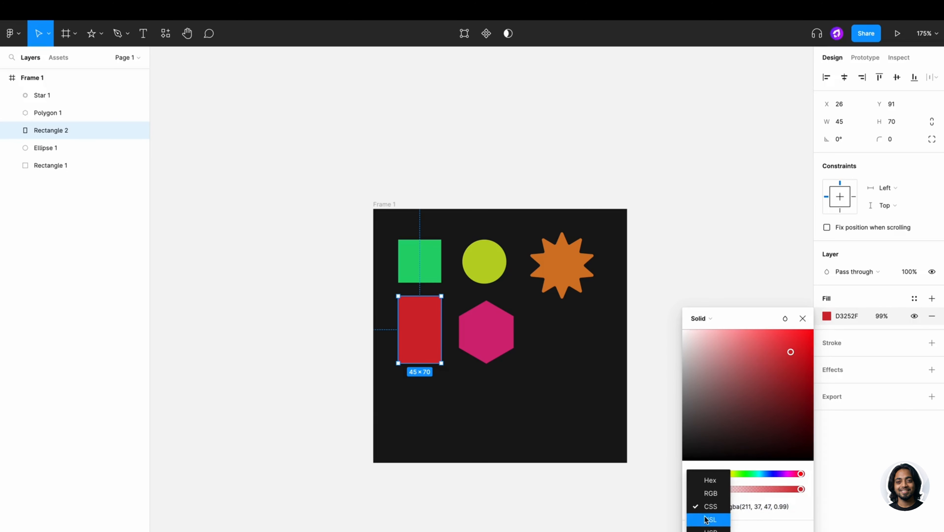
pyautogui.click(710, 480)
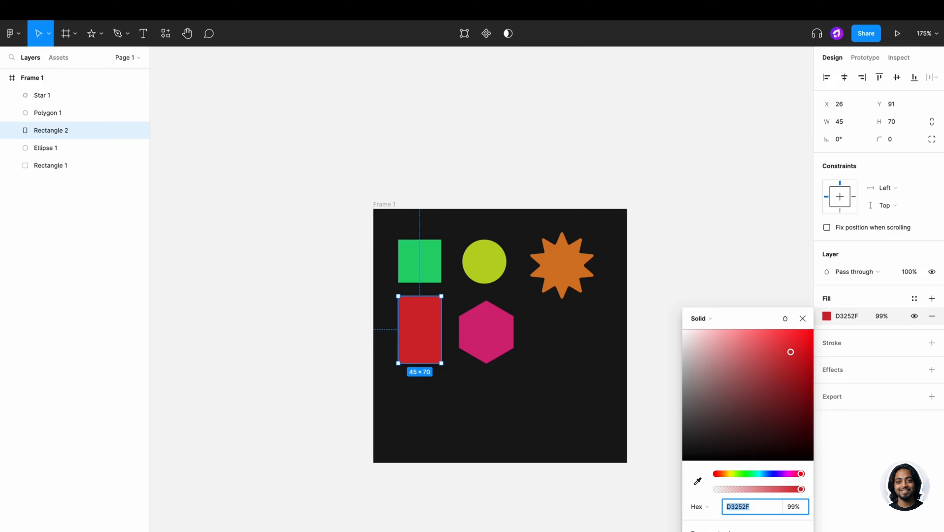
# - Paste hex BBD325 and try green and near-black, then undo back to red D32525
pyautogui.write('BBD325')
pyautogui.press('Return')
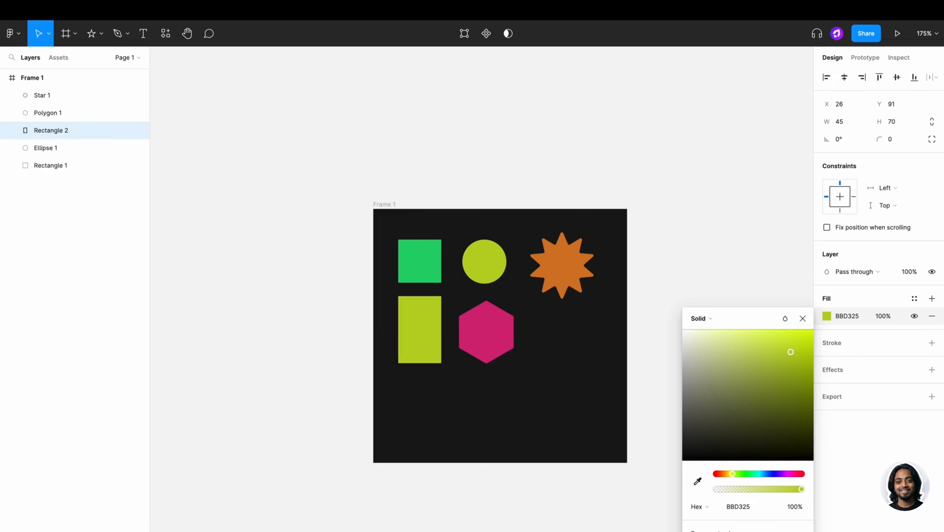
pyautogui.moveTo(732, 473); pyautogui.dragTo(750, 474)
pyautogui.moveTo(791, 352); pyautogui.dragTo(683, 449)
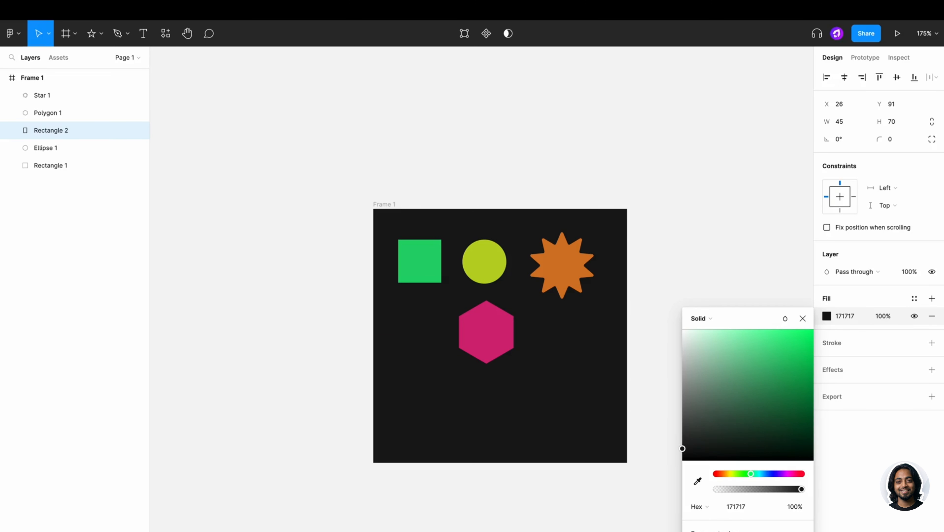
pyautogui.hotkey('ctrl', 'z')
pyautogui.moveTo(751, 474); pyautogui.dragTo(823, 469)
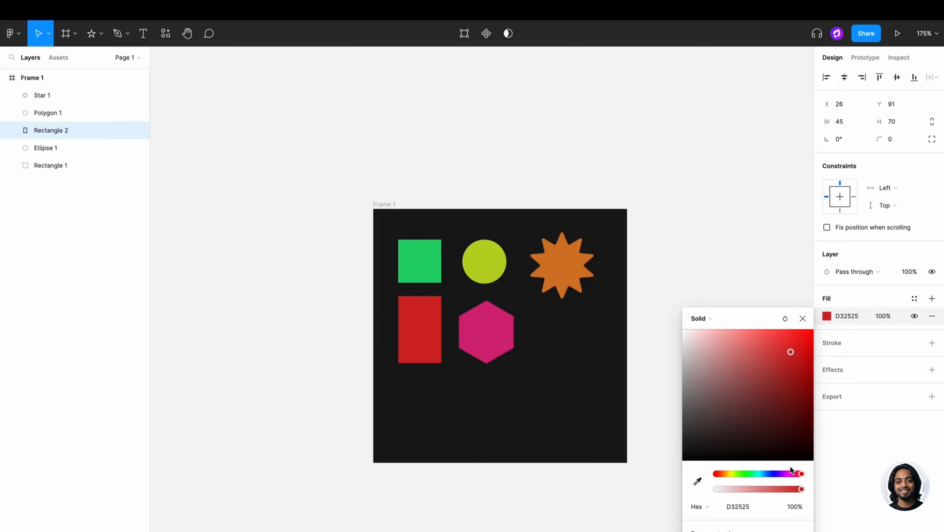
pyautogui.click(662, 379)
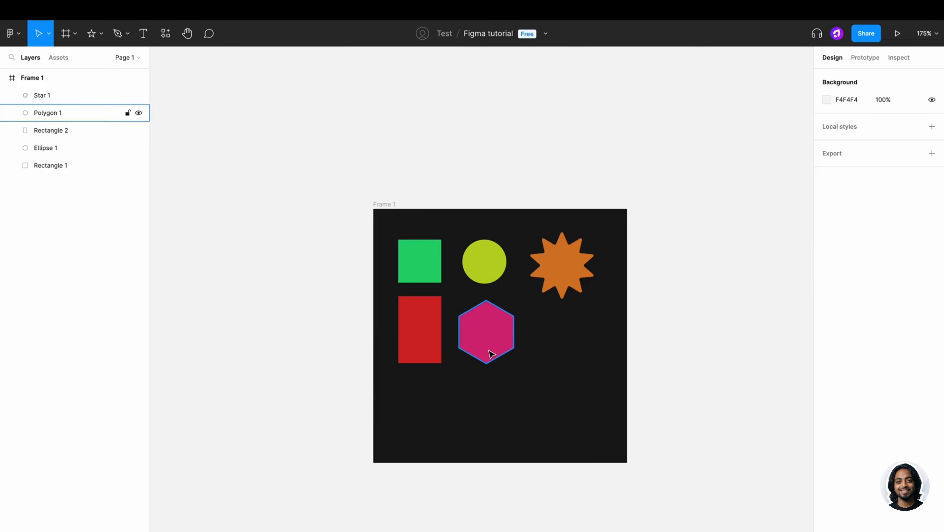
pyautogui.click(437, 342)
pyautogui.click(874, 320)
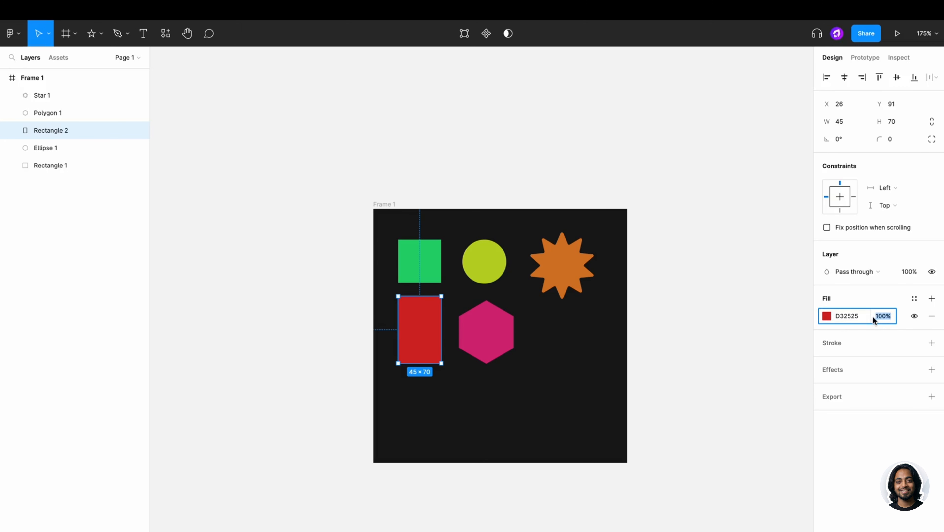
pyautogui.write('50')
pyautogui.press('Return')
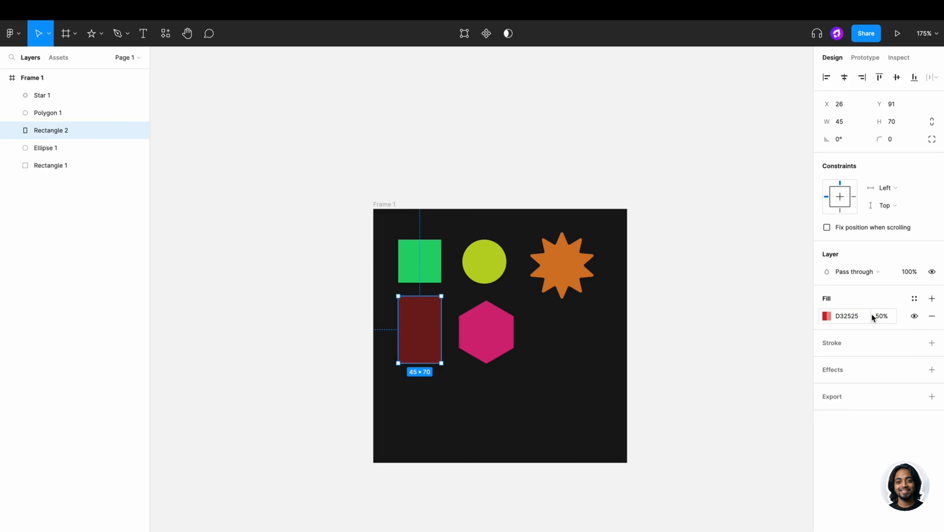
pyautogui.click(888, 318)
pyautogui.write('100')
pyautogui.press('Return')
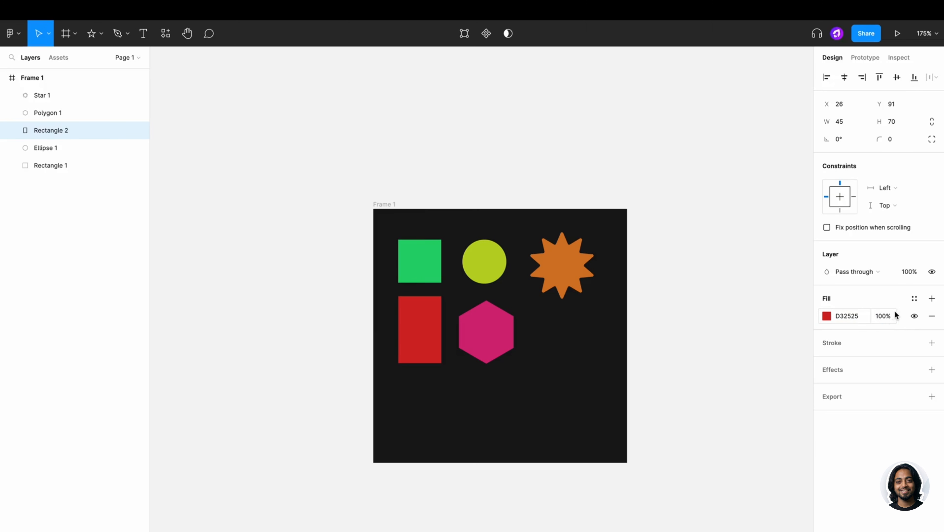
pyautogui.click(914, 316)
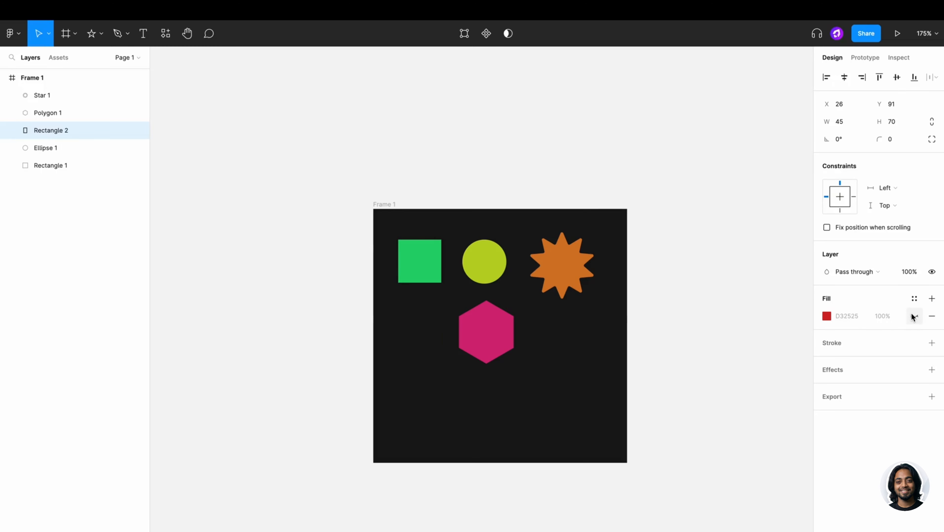
pyautogui.click(913, 316)
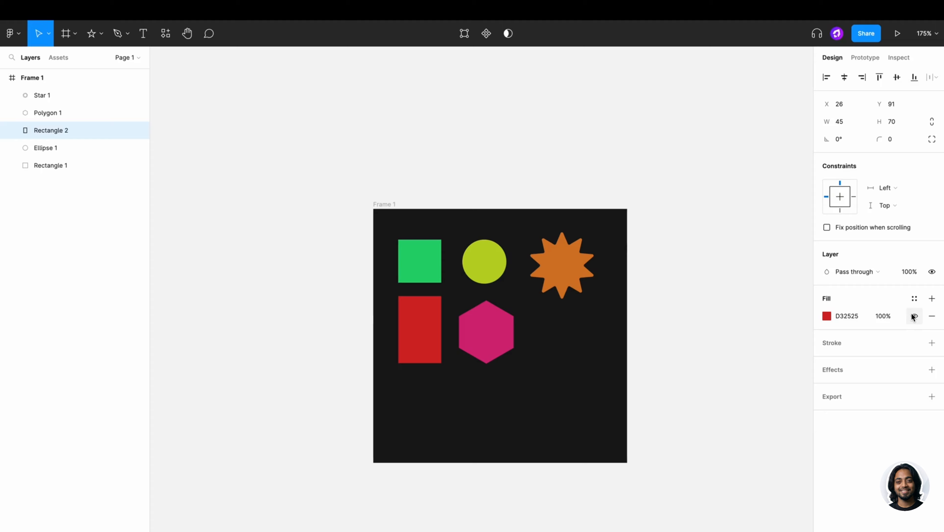
pyautogui.click(932, 316)
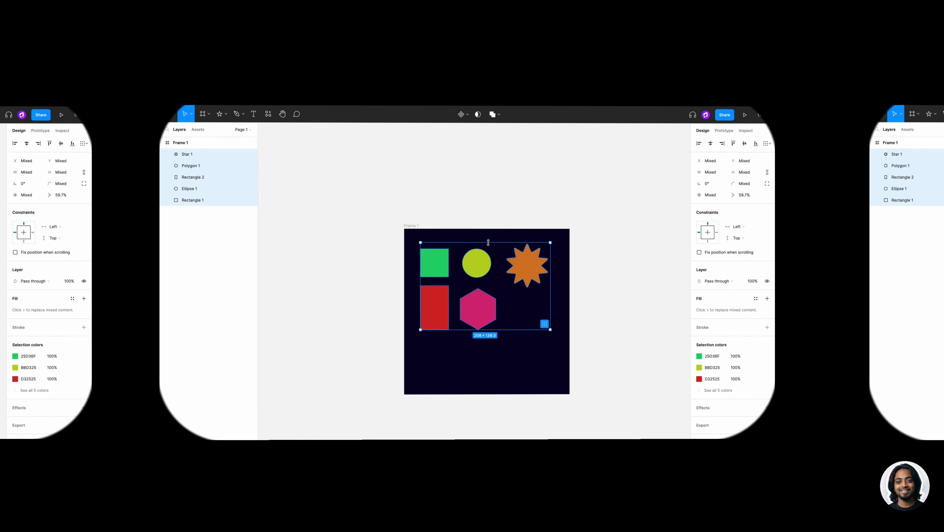
# - Scale all five shapes down to 0.78x with K, nudge the star left, then select the green square
pyautogui.press('k')
pyautogui.moveTo(497, 243); pyautogui.dragTo(538, 251)
pyautogui.click(547, 286)
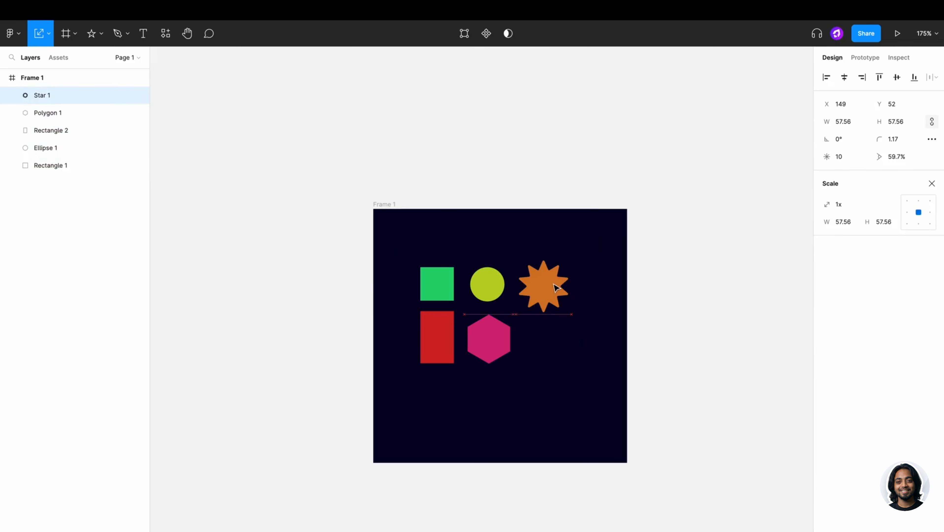
pyautogui.moveTo(548, 287); pyautogui.dragTo(540, 287)
pyautogui.click(648, 268)
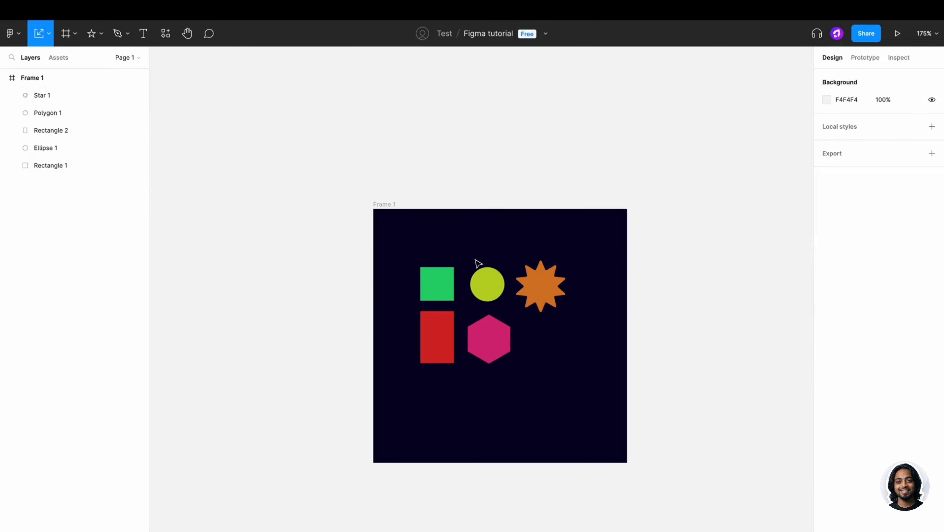
pyautogui.click(450, 275)
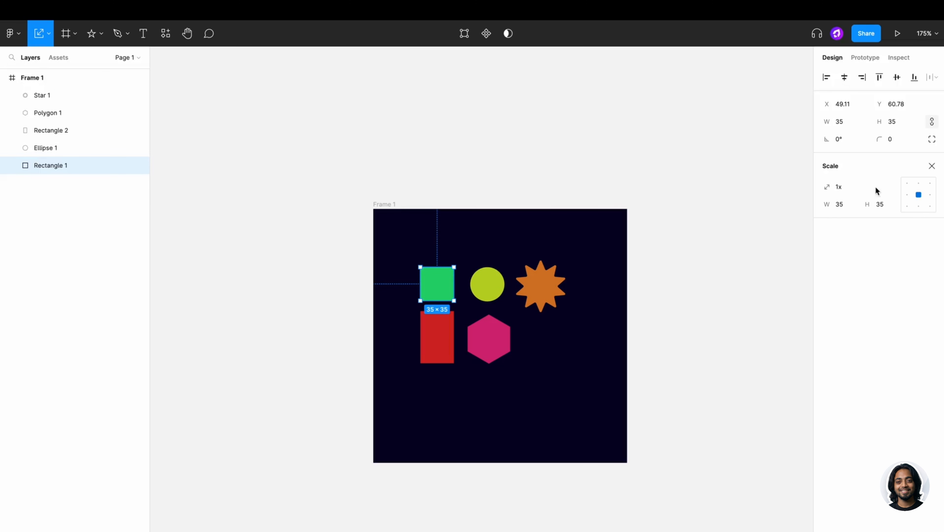
pyautogui.click(932, 166)
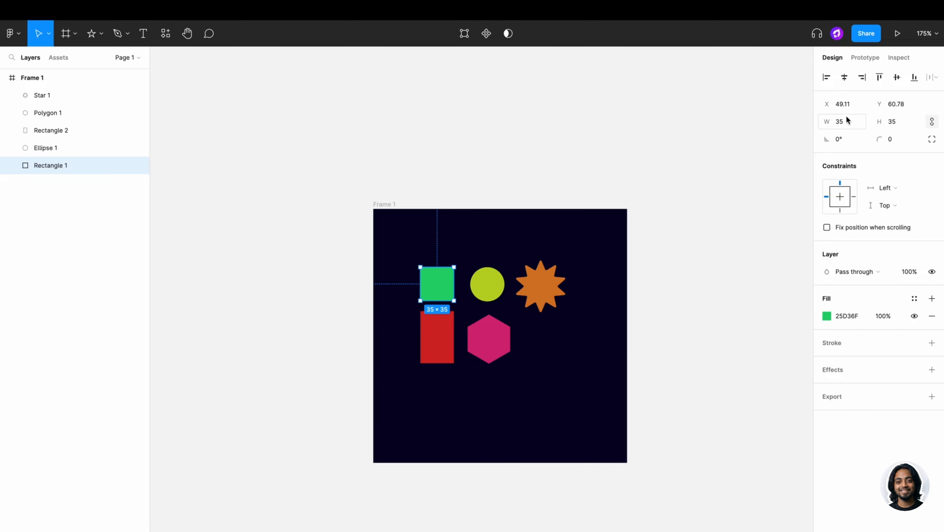
pyautogui.moveTo(831, 122); pyautogui.dragTo(843, 121)
pyautogui.hotkey('ctrl', 'z')
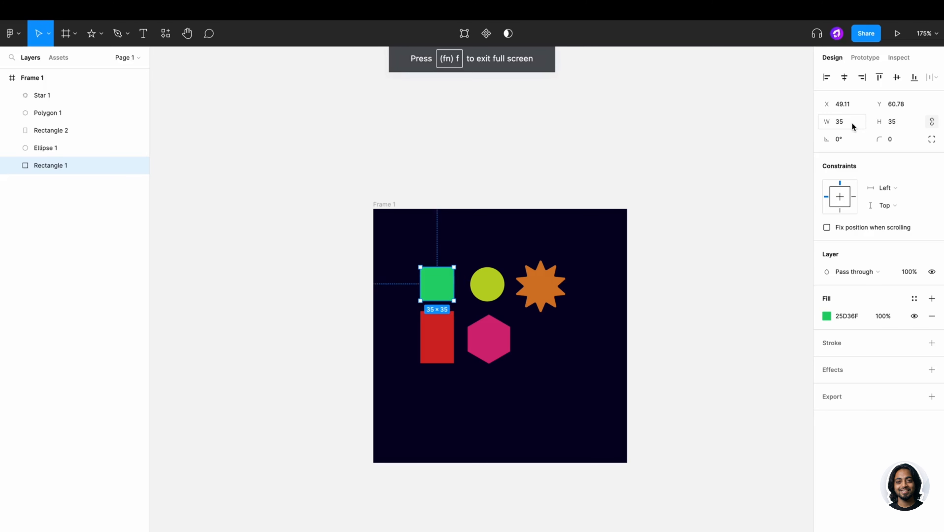
pyautogui.click(932, 121)
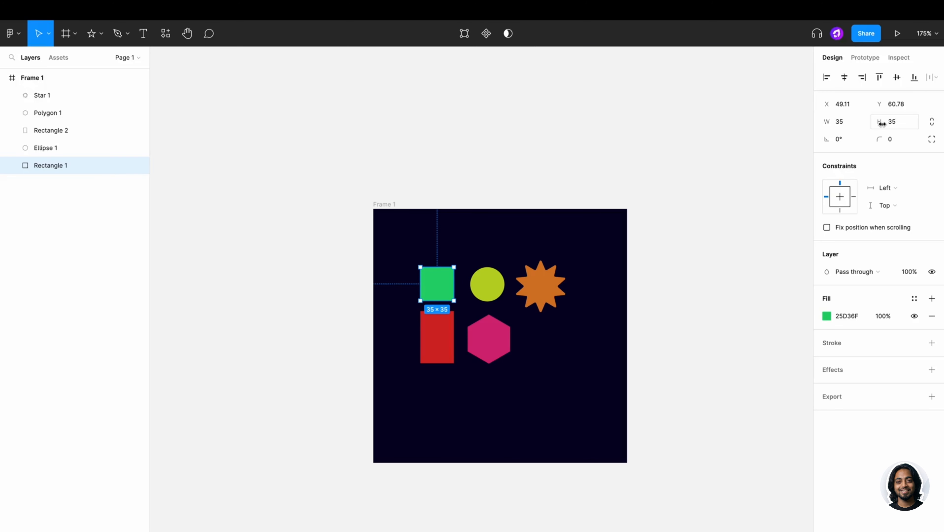
pyautogui.moveTo(883, 123)
pyautogui.mouseDown()
pyautogui.moveTo(900, 121)
pyautogui.moveTo(843, 128)
pyautogui.moveTo(896, 121)
pyautogui.moveTo(882, 130)
pyautogui.mouseUp()
pyautogui.click(929, 123)
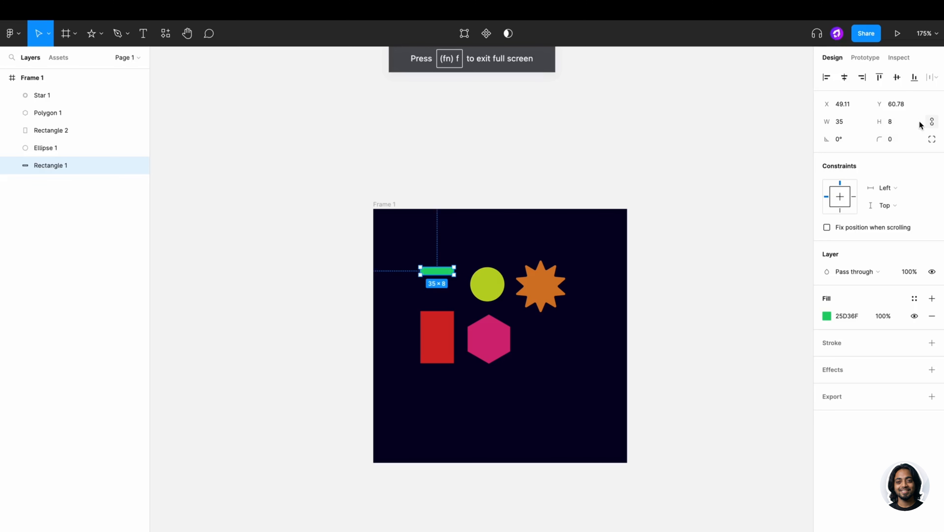
pyautogui.press('super+z')
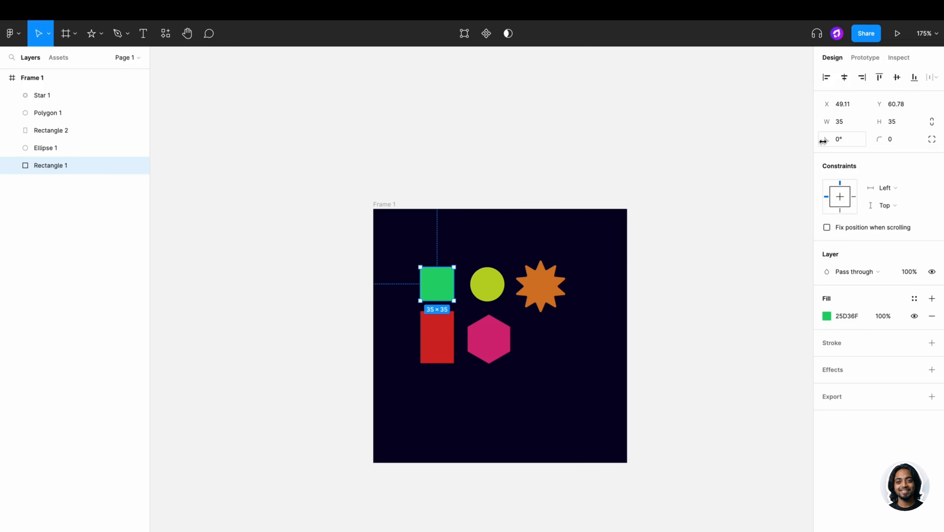
pyautogui.moveTo(823, 141); pyautogui.dragTo(931, 151)
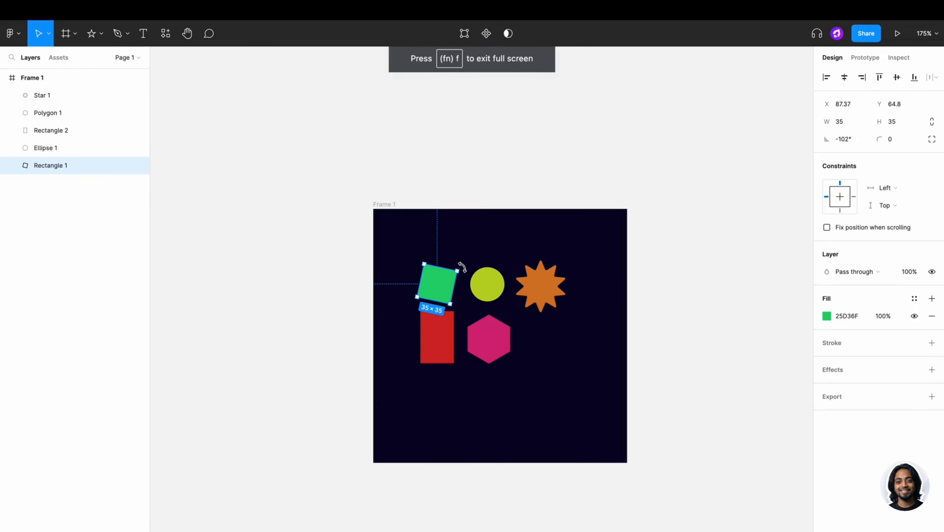
pyautogui.moveTo(462, 266); pyautogui.dragTo(464, 292)
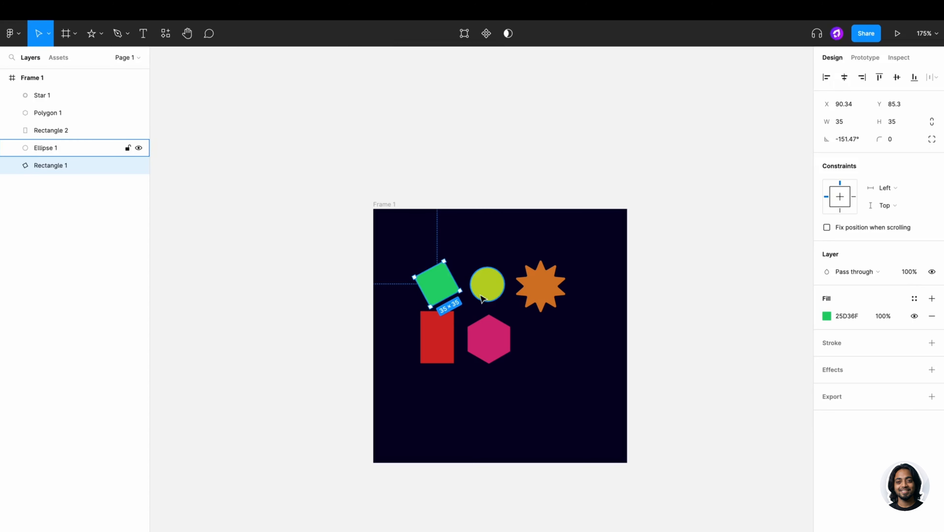
pyautogui.hotkey('ctrl', 'z')
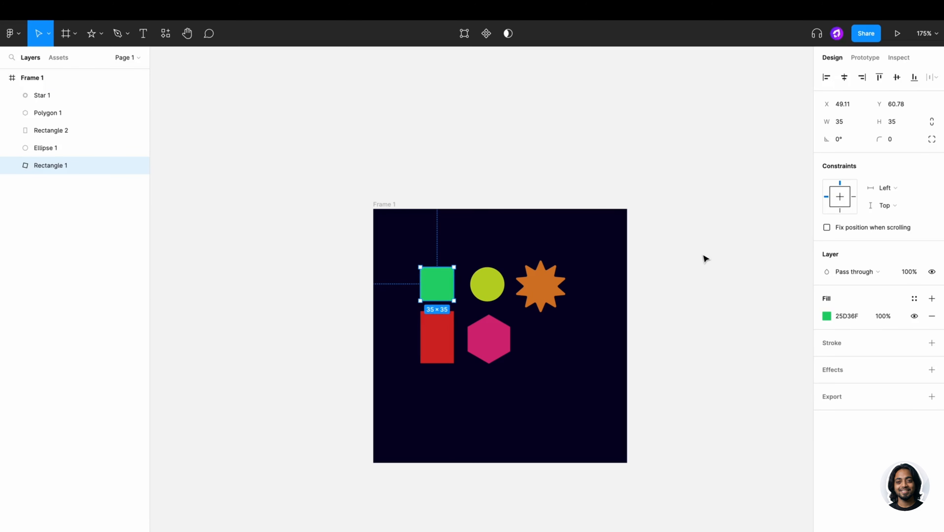
# - Set the green square's top-left and top-right corner radii to 24, leaving the bottom corners sharp
pyautogui.moveTo(879, 140); pyautogui.dragTo(37, 145)
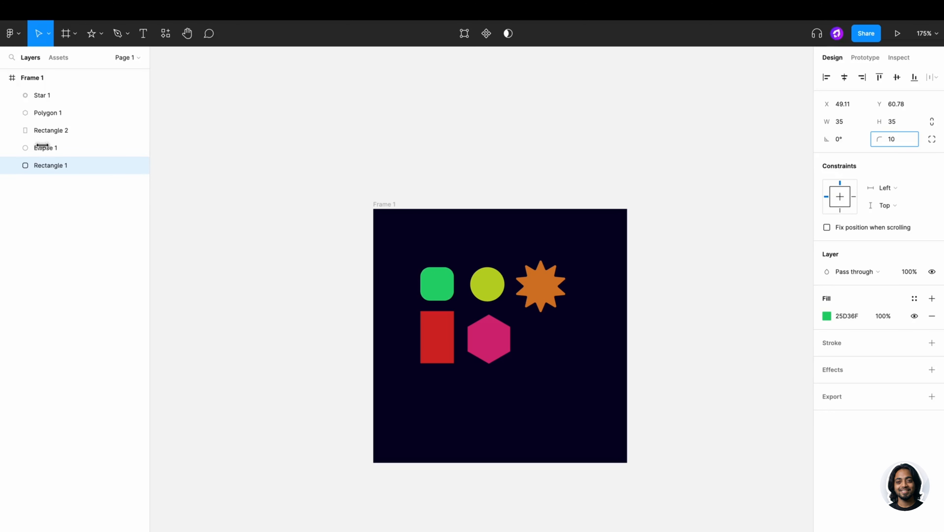
pyautogui.press('Escape')
pyautogui.scroll(5, 443, 278)
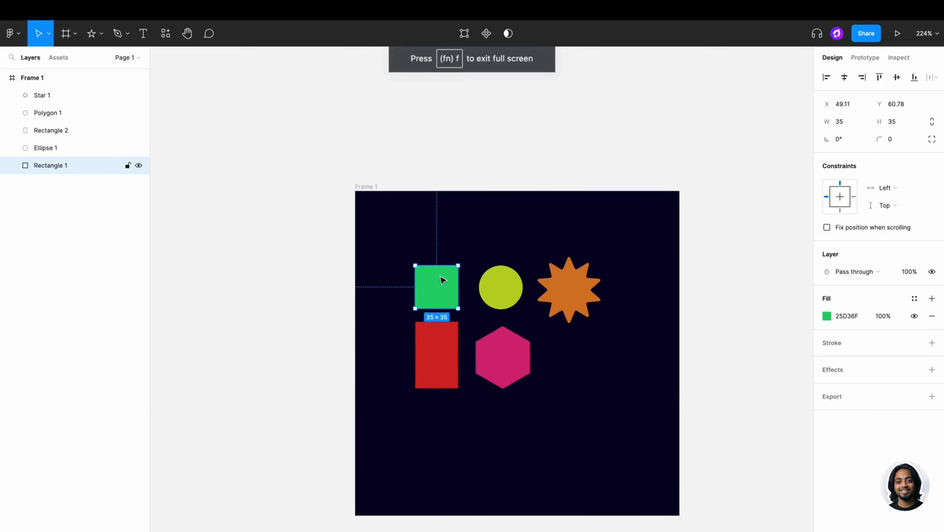
pyautogui.click(933, 144)
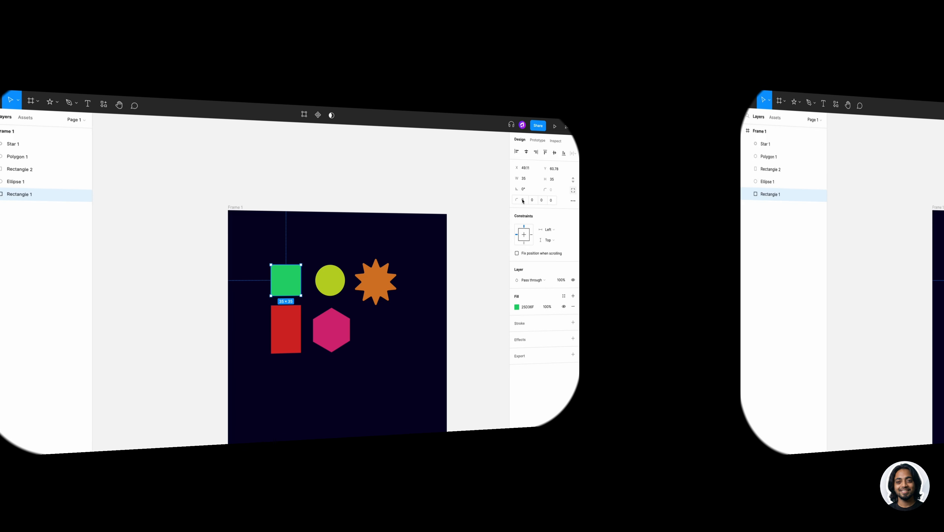
pyautogui.click(711, 195)
pyautogui.write('24')
pyautogui.press('Tab')
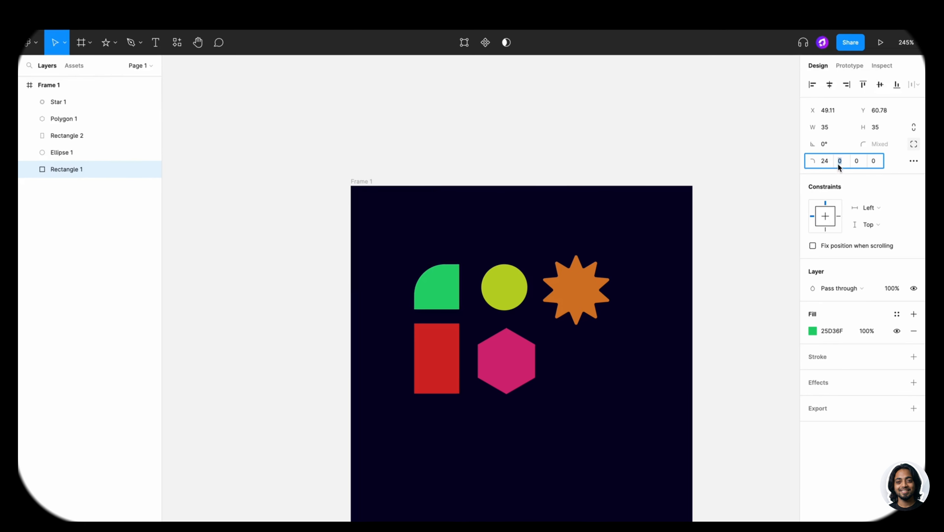
pyautogui.write('24')
pyautogui.click(772, 173)
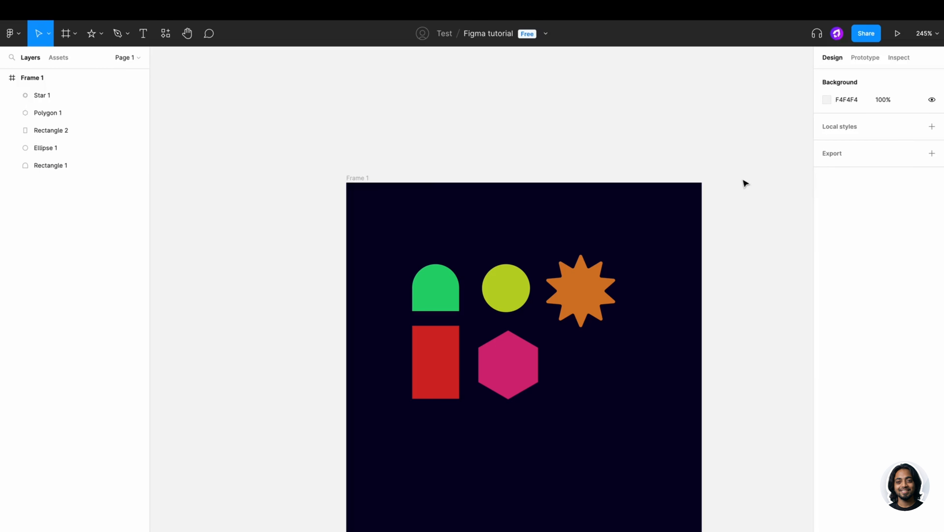
pyautogui.scroll(1, 525, 300)
pyautogui.moveTo(351, 172); pyautogui.dragTo(332, 162)
# - Drag the yellow circle's arc sweep, start and ratio handles into a closed ring with about 62% inner ratio
pyautogui.click(489, 283)
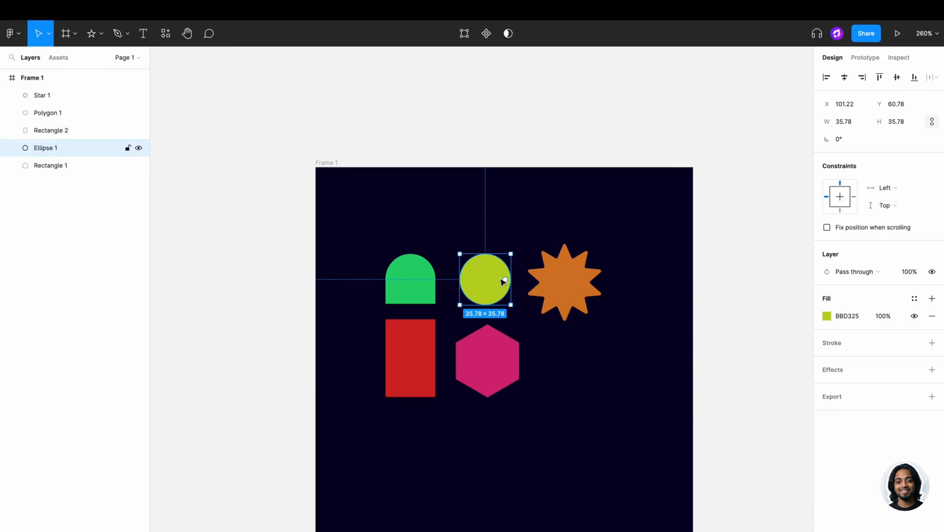
pyautogui.moveTo(507, 280); pyautogui.dragTo(478, 280)
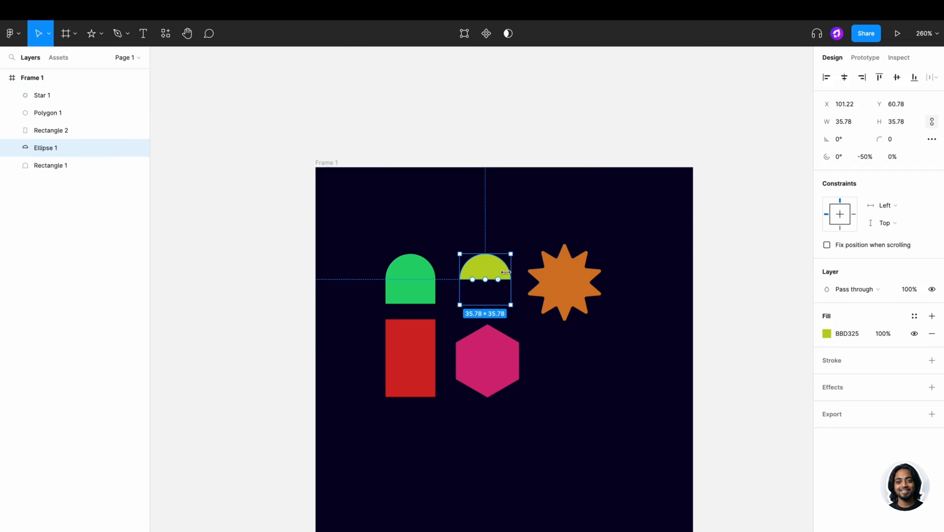
pyautogui.moveTo(486, 280); pyautogui.dragTo(485, 266)
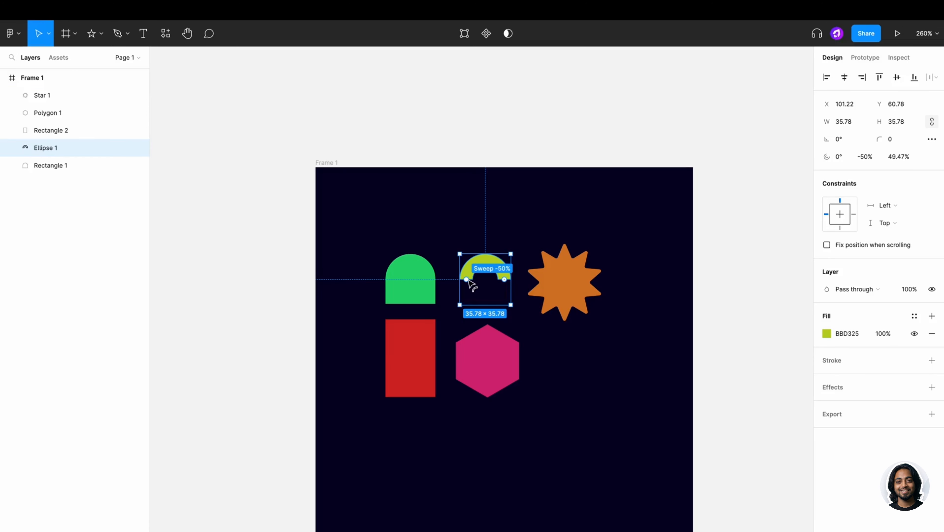
pyautogui.moveTo(468, 280)
pyautogui.mouseDown()
pyautogui.moveTo(471, 297)
pyautogui.moveTo(493, 303)
pyautogui.moveTo(511, 290)
pyautogui.moveTo(484, 306)
pyautogui.moveTo(459, 289)
pyautogui.mouseUp()
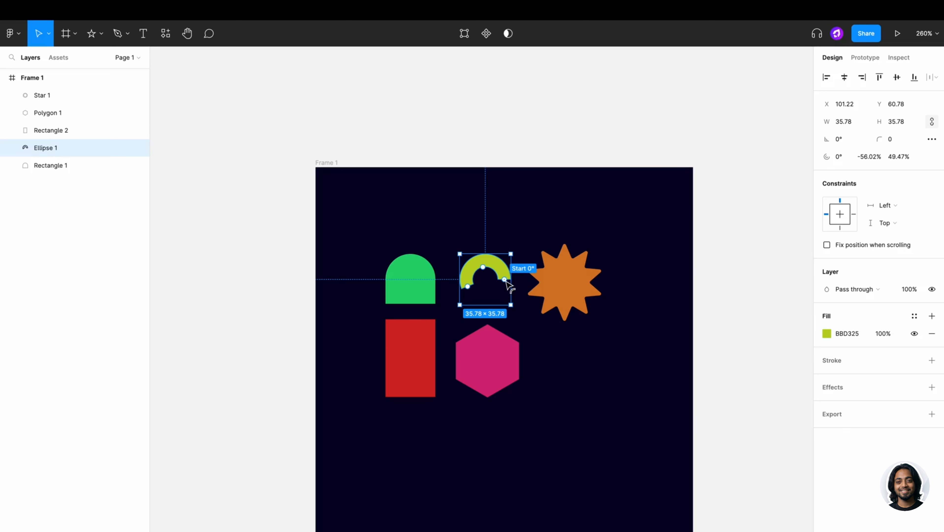
pyautogui.moveTo(506, 280); pyautogui.dragTo(476, 295)
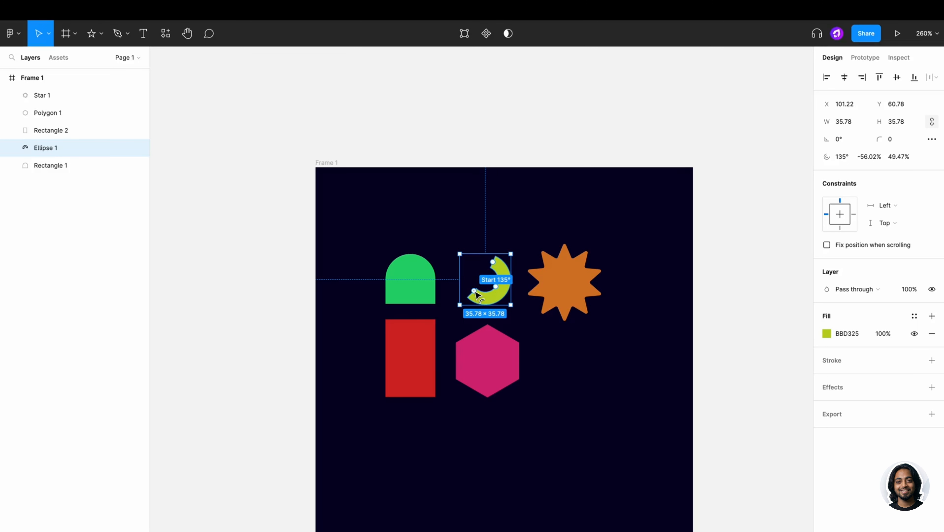
pyautogui.moveTo(493, 262)
pyautogui.mouseDown()
pyautogui.moveTo(466, 282)
pyautogui.moveTo(484, 272)
pyautogui.mouseUp()
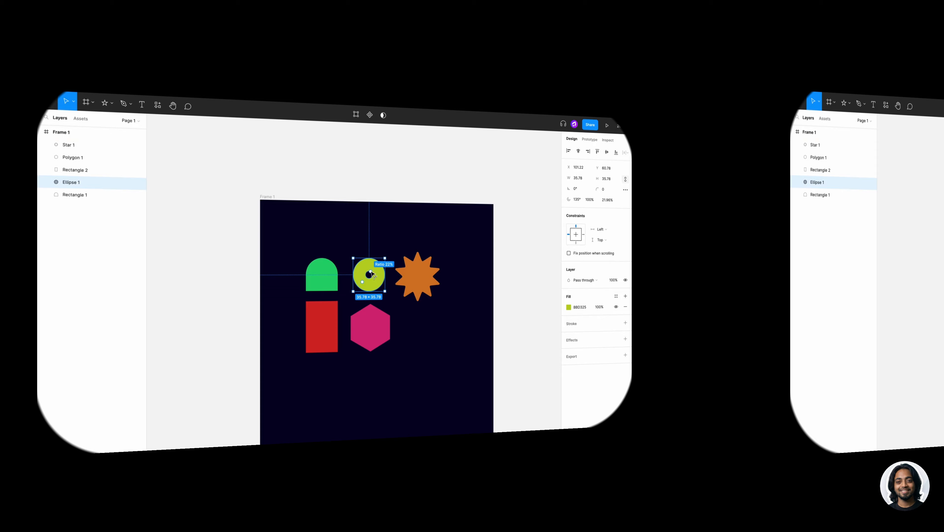
pyautogui.moveTo(372, 275); pyautogui.dragTo(375, 270)
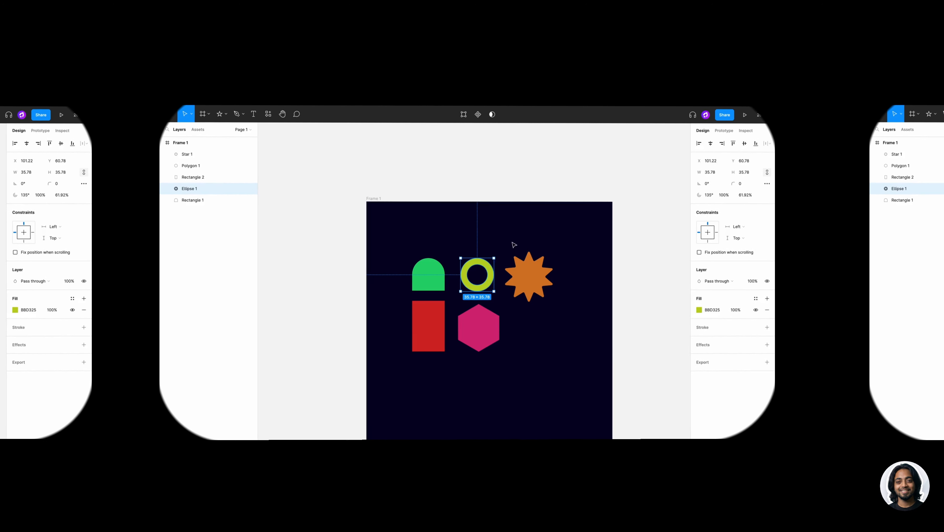
pyautogui.press('Escape')
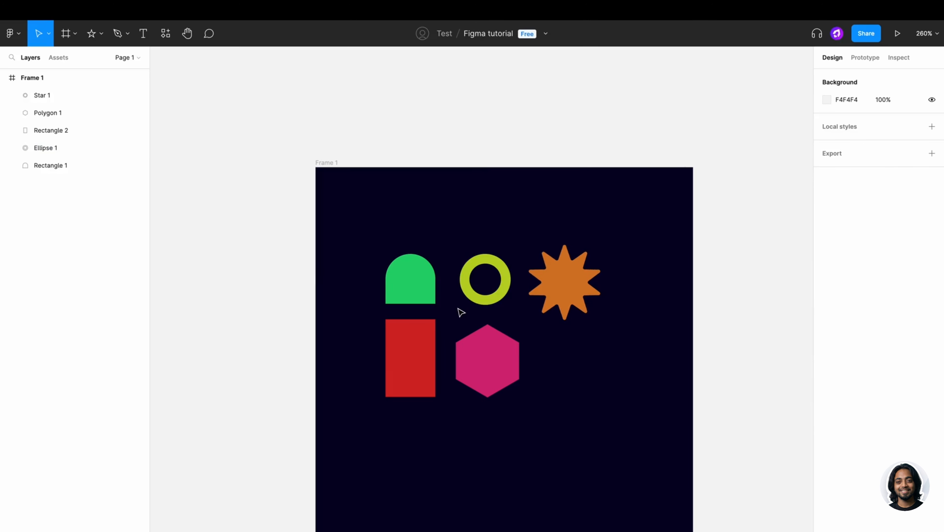
# - Switch the red rectangle's fill to a linear gradient with a crimson start colour
pyautogui.click(433, 321)
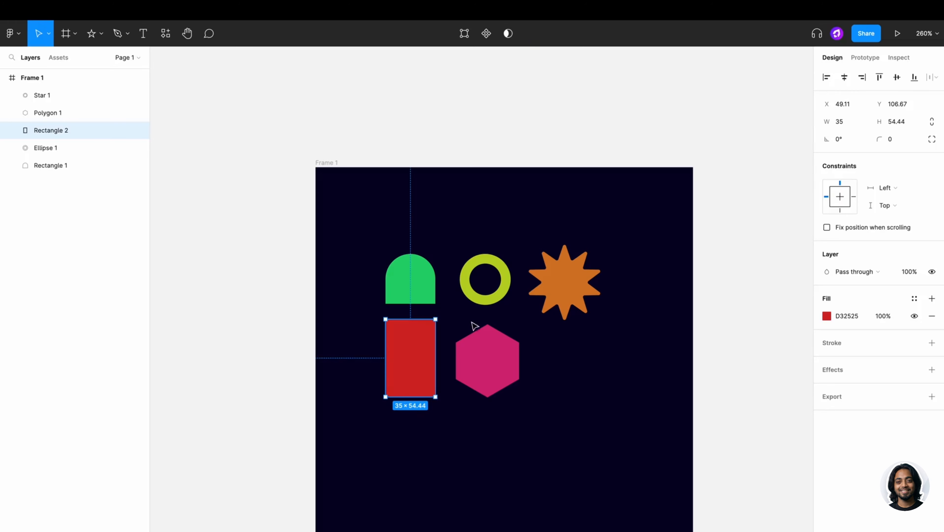
pyautogui.click(827, 316)
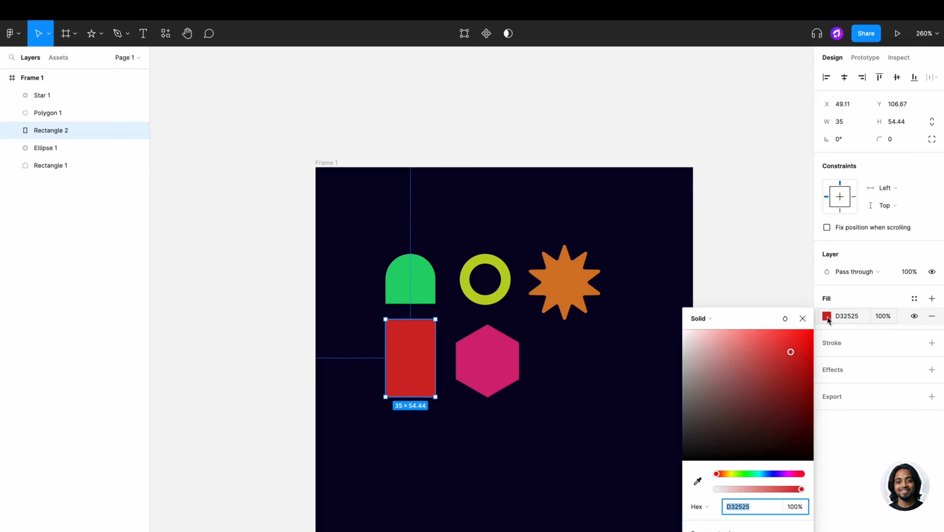
pyautogui.click(729, 318)
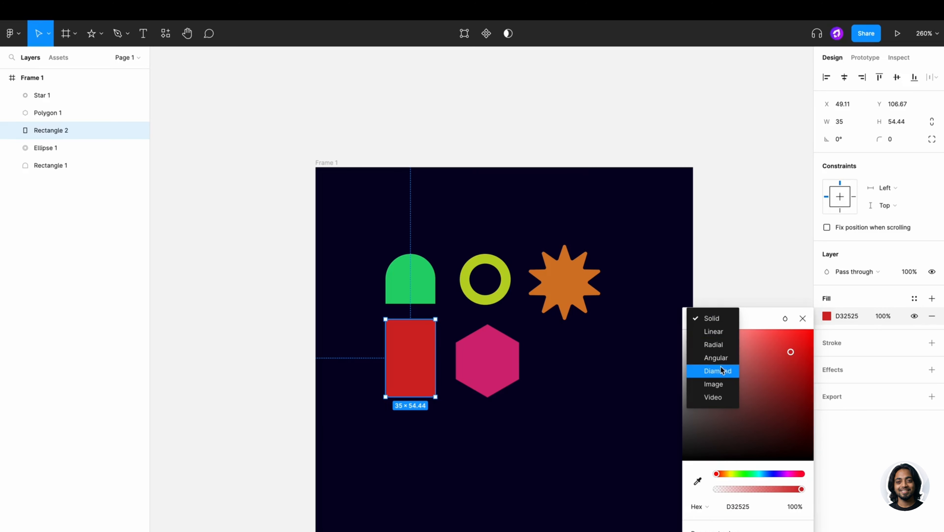
pyautogui.click(714, 332)
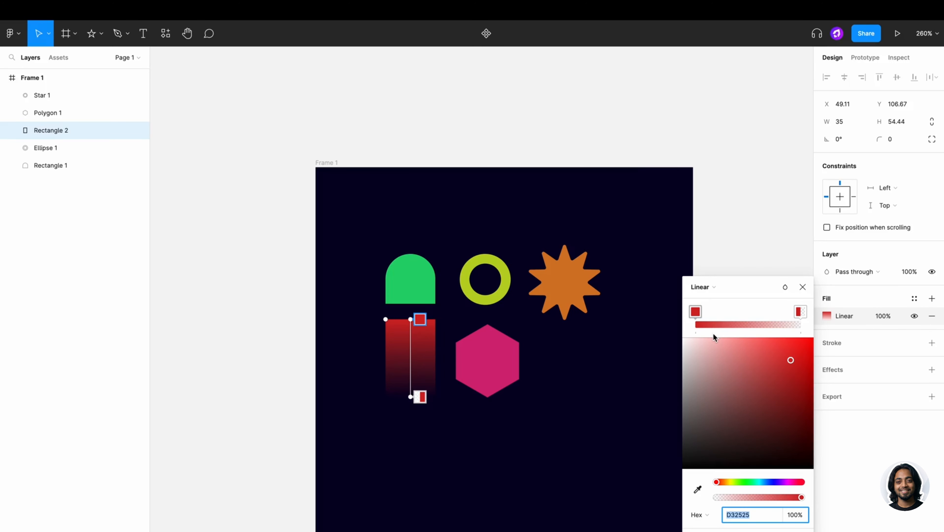
pyautogui.click(784, 481)
pyautogui.moveTo(795, 471); pyautogui.dragTo(797, 469)
# - Make the gradient's end stop a dark red with lowered opacity so the bottom fades
pyautogui.click(800, 312)
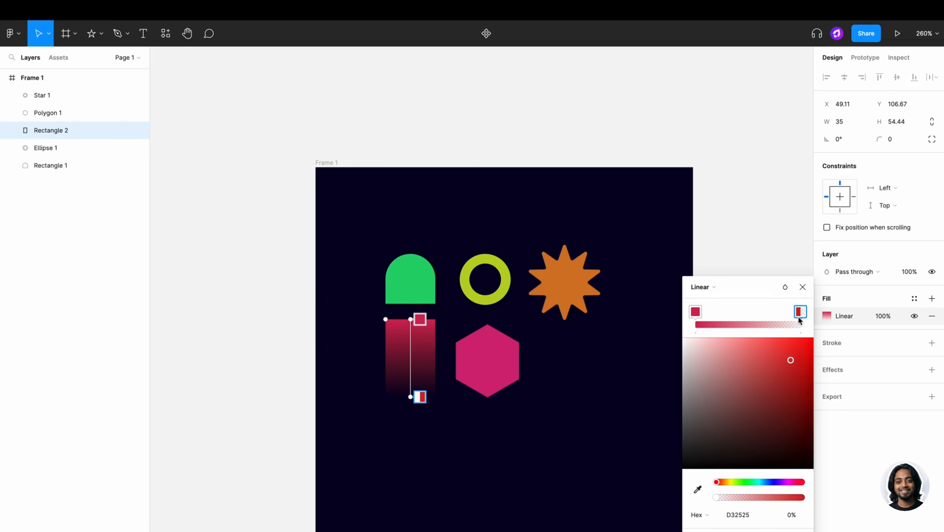
pyautogui.moveTo(789, 372); pyautogui.dragTo(685, 351)
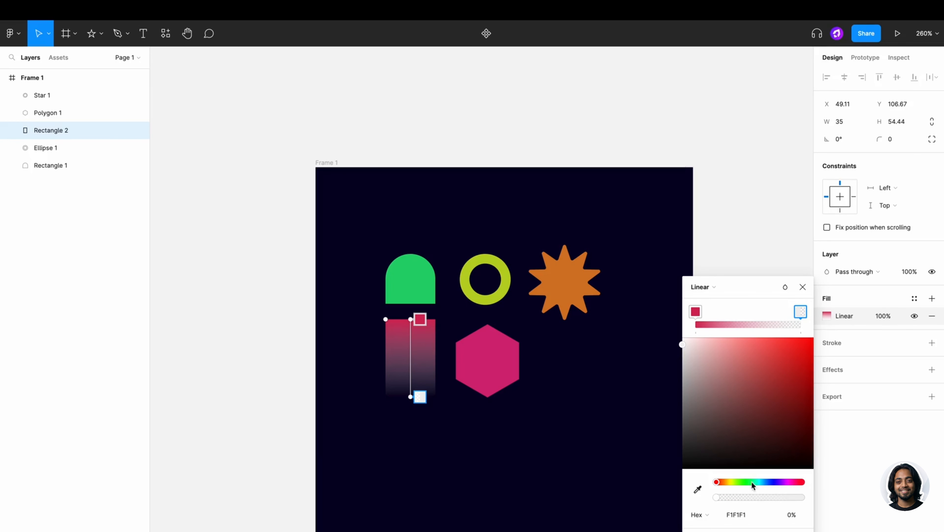
pyautogui.click(763, 498)
pyautogui.moveTo(801, 398); pyautogui.dragTo(808, 427)
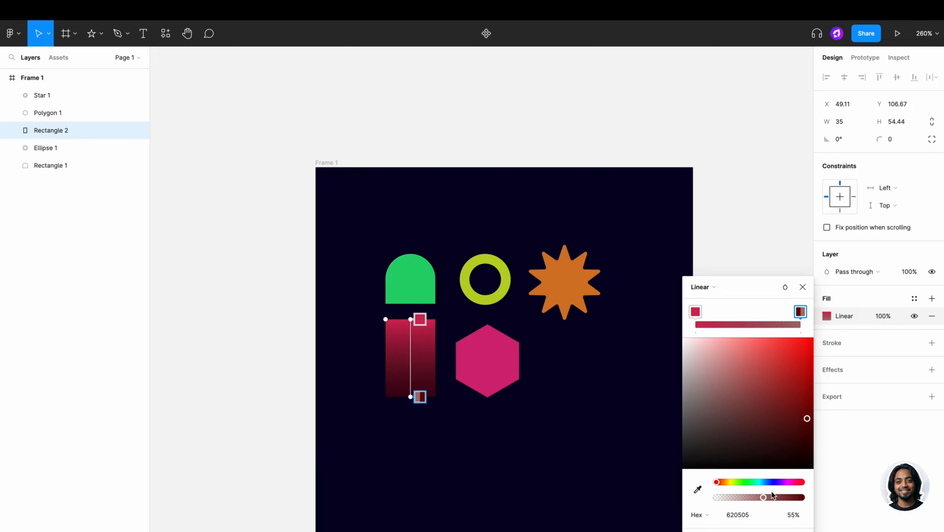
pyautogui.moveTo(773, 494); pyautogui.dragTo(738, 498)
pyautogui.press('Escape')
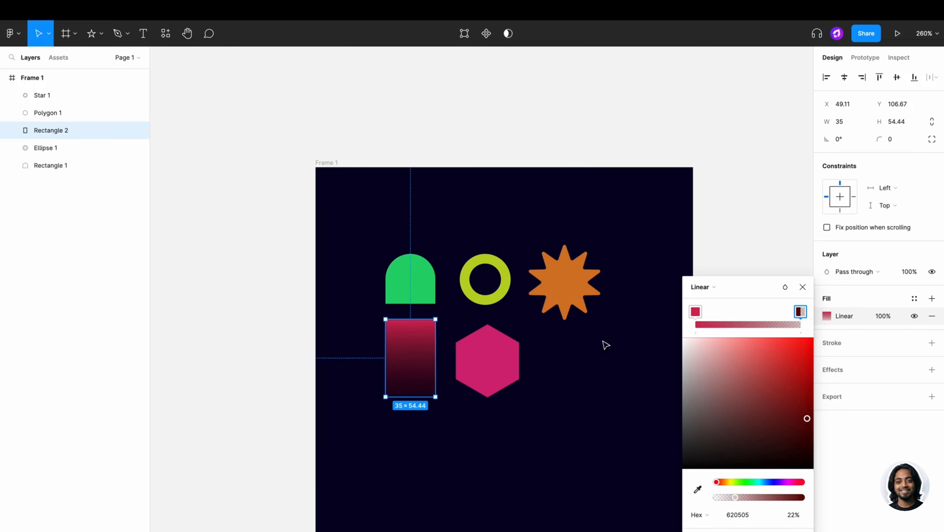
# - Reposition the gradient handles so the red-to-dark gradient runs vertically down the rectangle
pyautogui.doubleClick(404, 343)
pyautogui.click(828, 245)
pyautogui.click(828, 244)
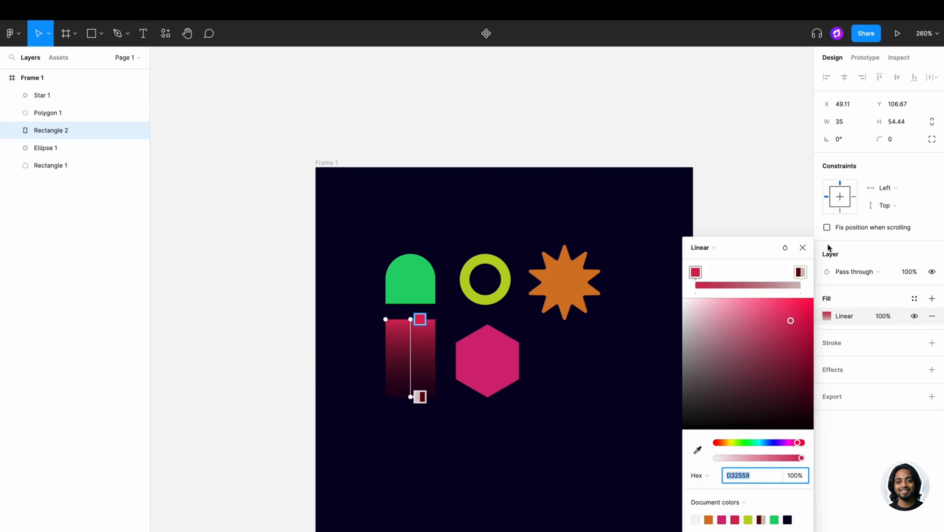
pyautogui.moveTo(420, 319); pyautogui.dragTo(337, 329)
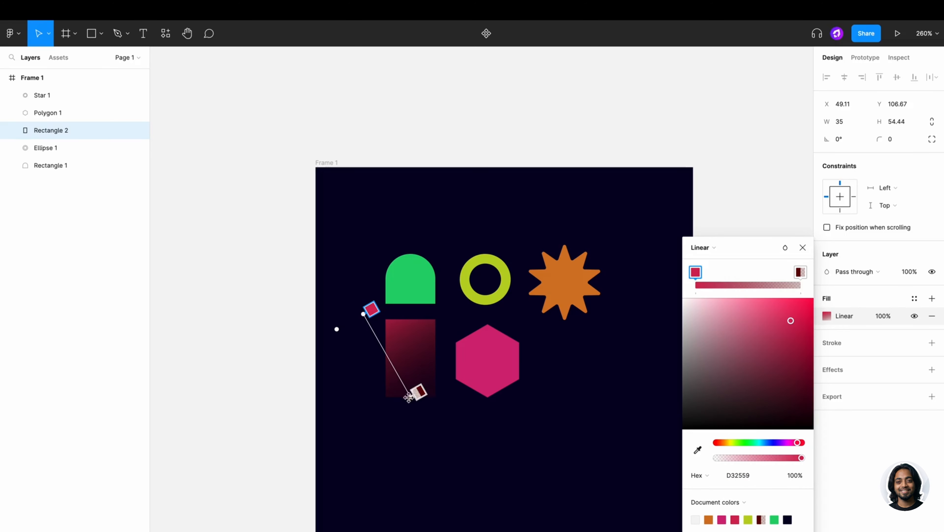
pyautogui.moveTo(409, 397); pyautogui.dragTo(442, 412)
pyautogui.moveTo(371, 309); pyautogui.dragTo(399, 316)
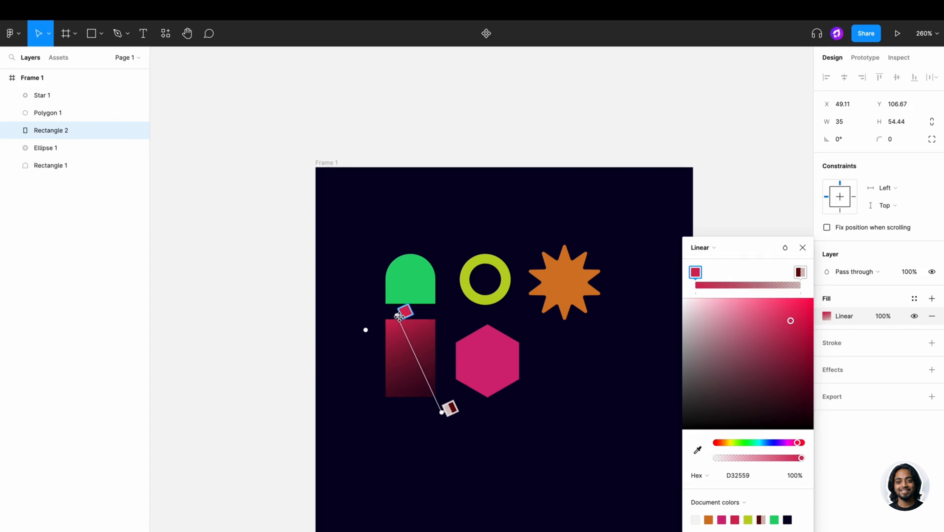
pyautogui.moveTo(447, 408); pyautogui.dragTo(403, 401)
pyautogui.press('Escape')
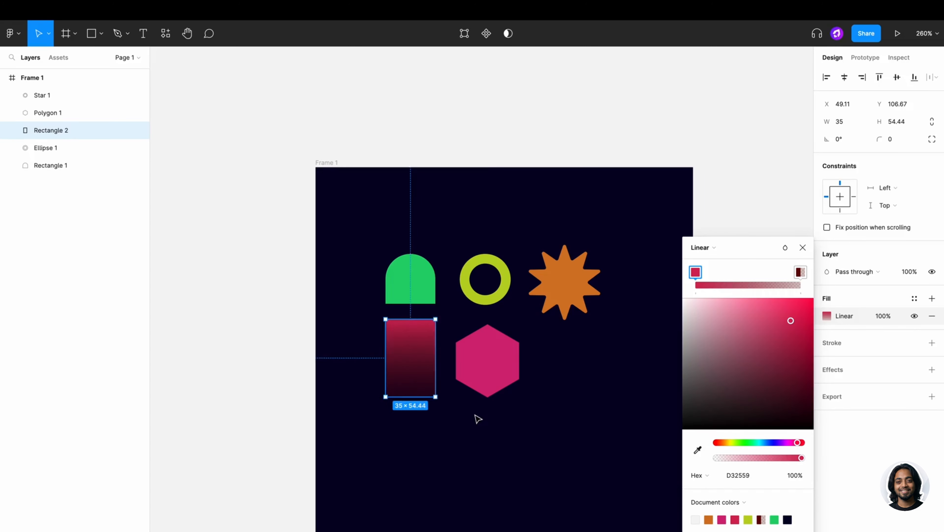
# - Change the pink hexagon's fill to a radial gradient
pyautogui.click(488, 373)
pyautogui.scroll(-1, 488, 372)
pyautogui.click(704, 325)
pyautogui.click(716, 348)
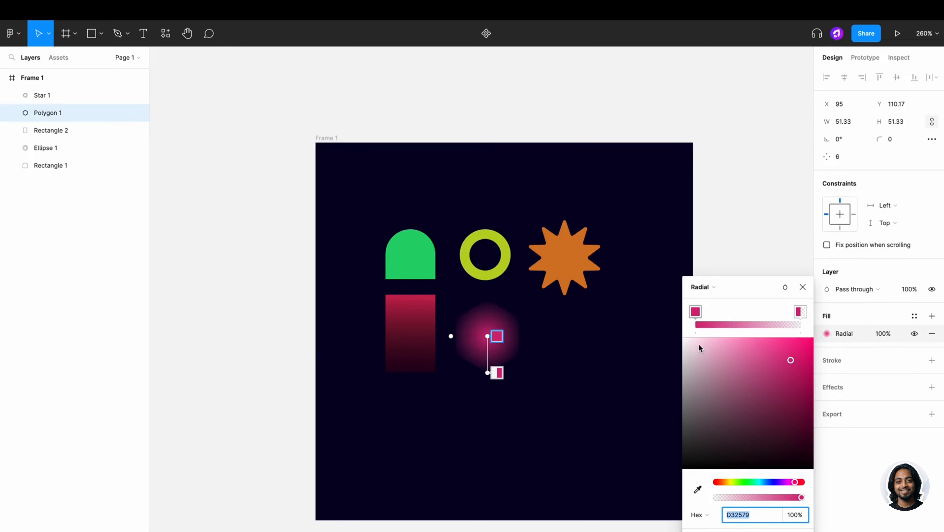
# - Set the hexagon's radial gradient stops to a pale pink centre and a fully opaque vivid pink outer colour
pyautogui.click(802, 313)
pyautogui.moveTo(760, 496); pyautogui.dragTo(763, 496)
pyautogui.click(696, 314)
pyautogui.moveTo(755, 402); pyautogui.dragTo(706, 316)
pyautogui.click(800, 312)
pyautogui.moveTo(762, 497); pyautogui.dragTo(824, 490)
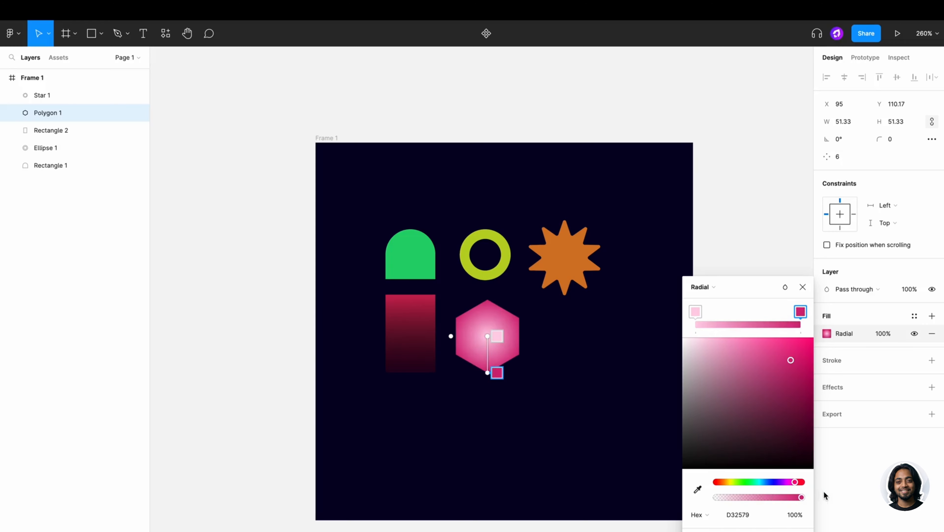
pyautogui.moveTo(807, 401); pyautogui.dragTo(825, 338)
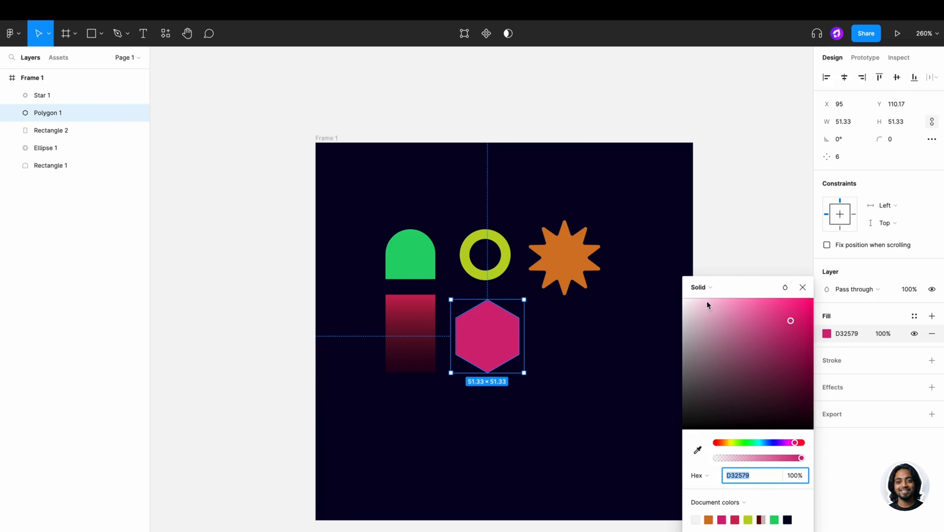
# - Switch to an angular gradient, rotate and enlarge it across the hexagon, and darken the end stop
pyautogui.click(701, 287)
pyautogui.click(715, 326)
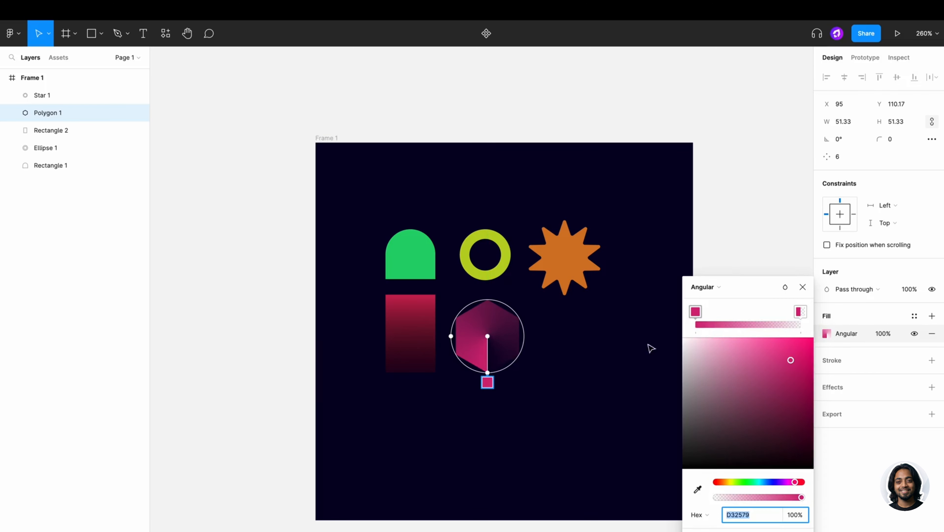
pyautogui.moveTo(488, 382); pyautogui.dragTo(492, 358)
pyautogui.click(800, 312)
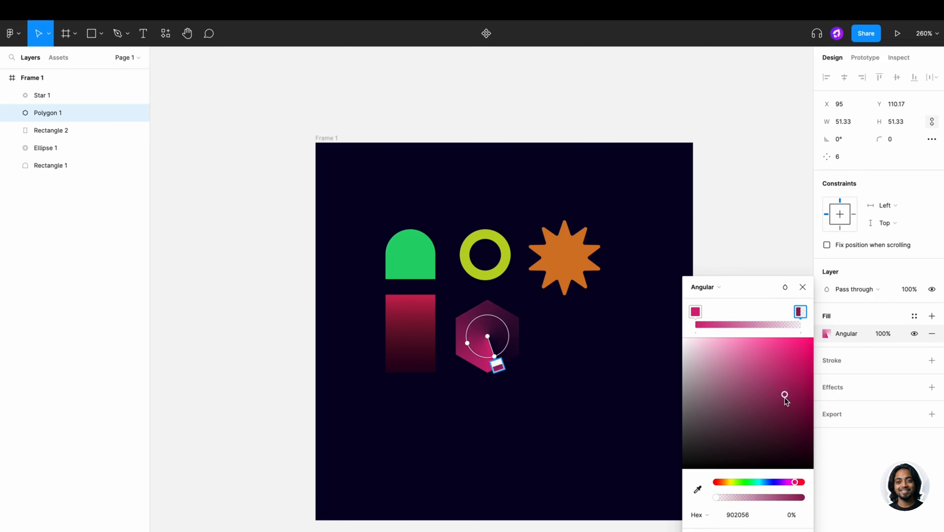
pyautogui.click(803, 398)
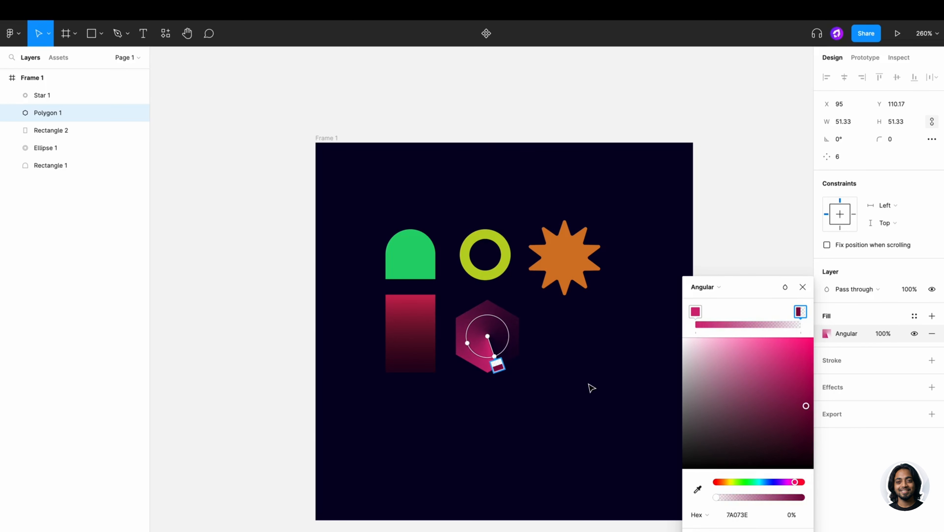
pyautogui.click(591, 387)
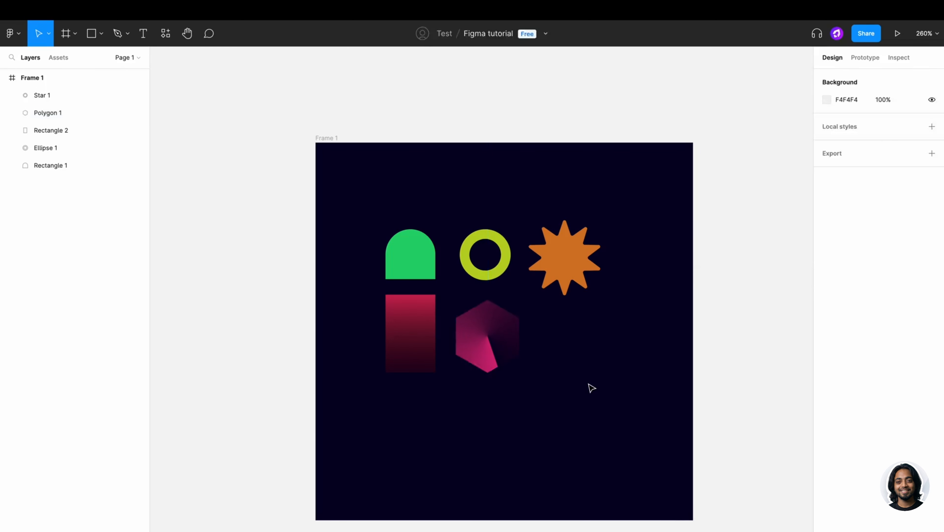
# - Add a stroke to the orange star, colouring it pale orange EFB885 sampled from the star
pyautogui.click(566, 279)
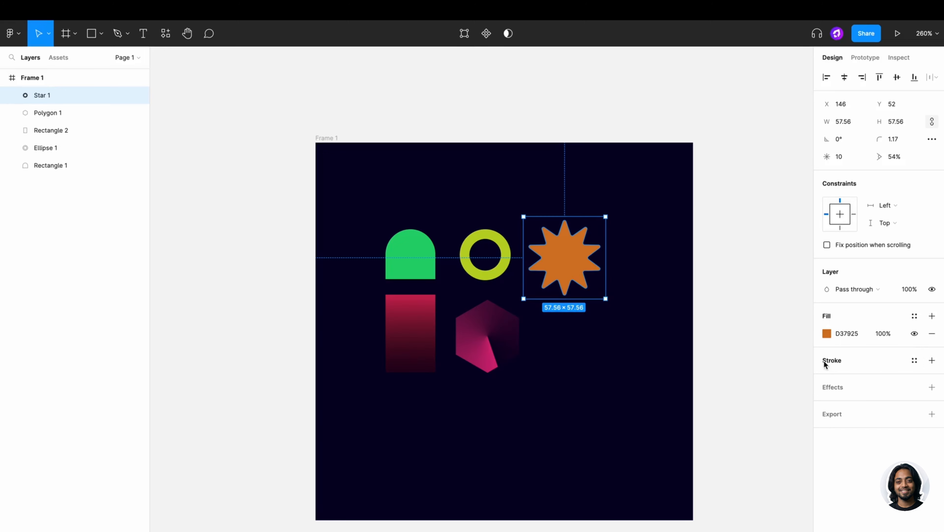
pyautogui.click(932, 360)
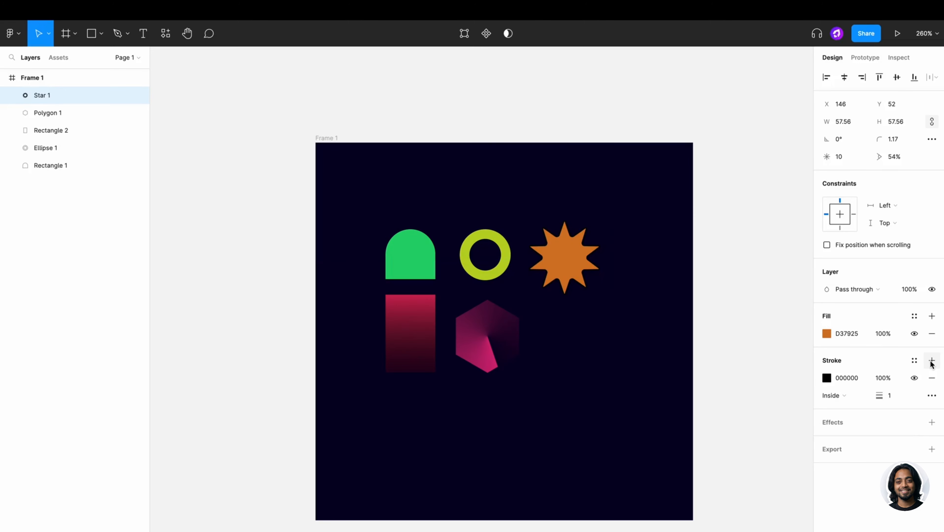
pyautogui.click(842, 394)
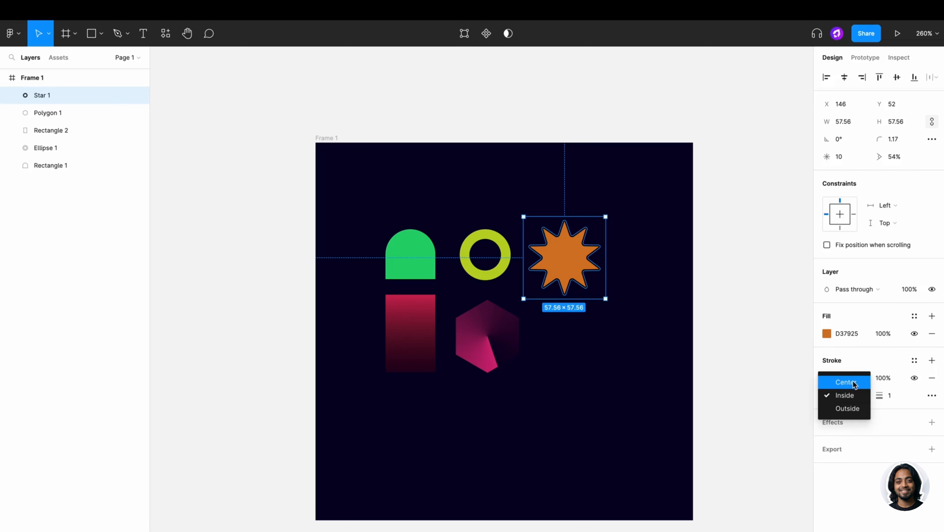
pyautogui.press('Escape')
pyautogui.click(828, 378)
pyautogui.click(698, 489)
pyautogui.click(564, 257)
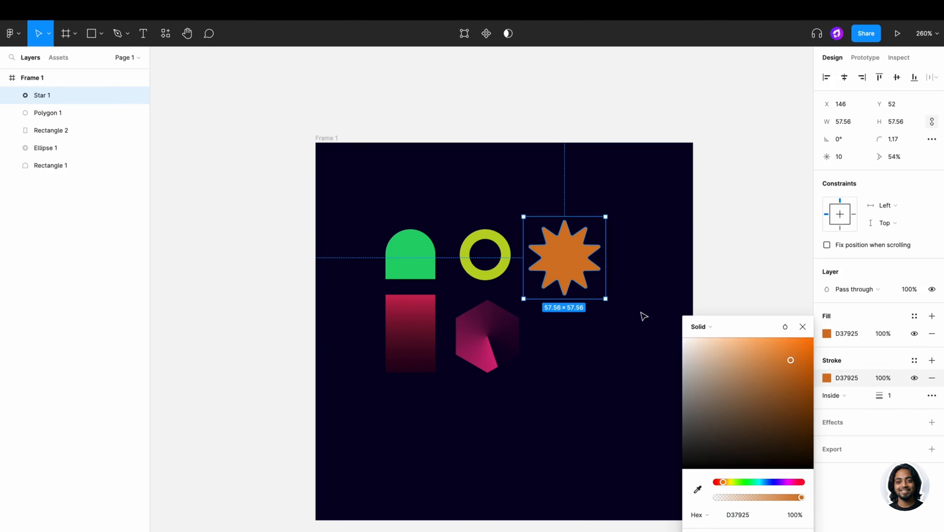
pyautogui.click(759, 353)
pyautogui.moveTo(759, 355); pyautogui.dragTo(740, 347)
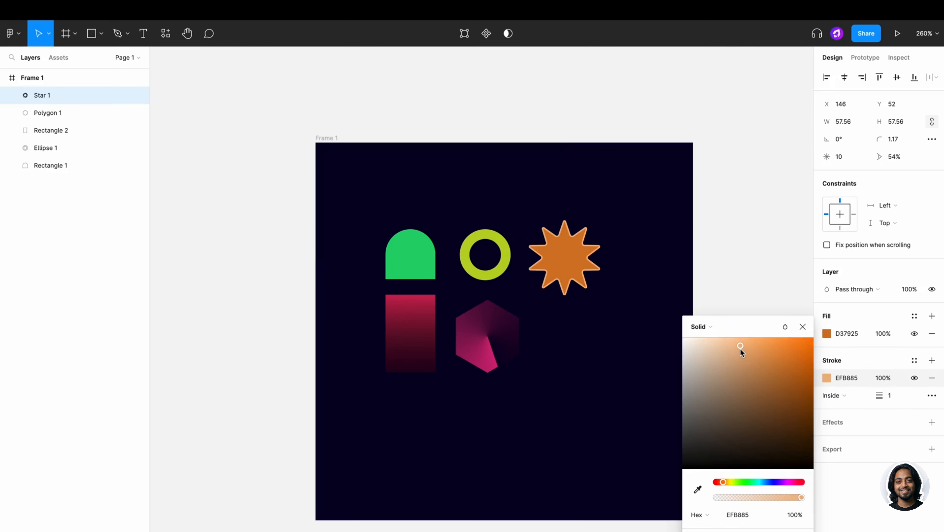
# - Set the star's stroke weight to 2
pyautogui.click(878, 395)
pyautogui.write('2')
pyautogui.press('Return')
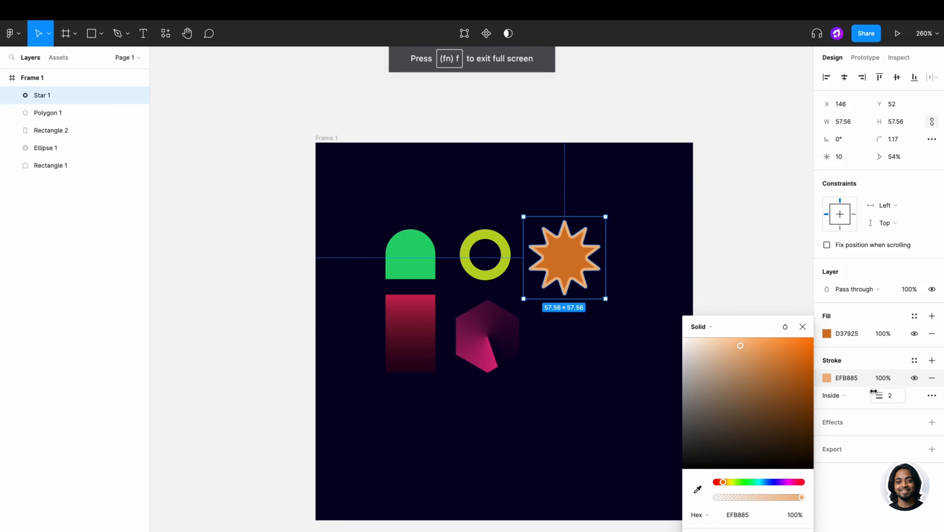
pyautogui.scroll(5, 618, 242)
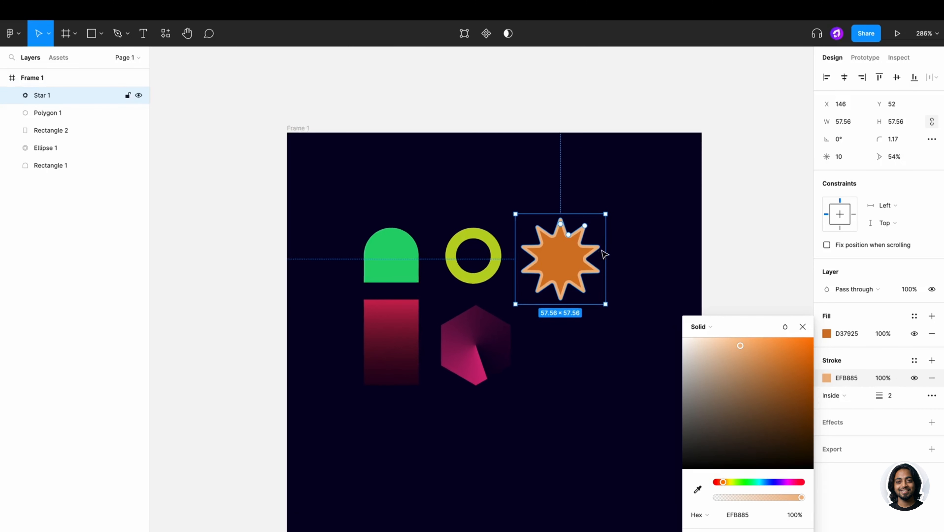
pyautogui.scroll(-2, 706, 287)
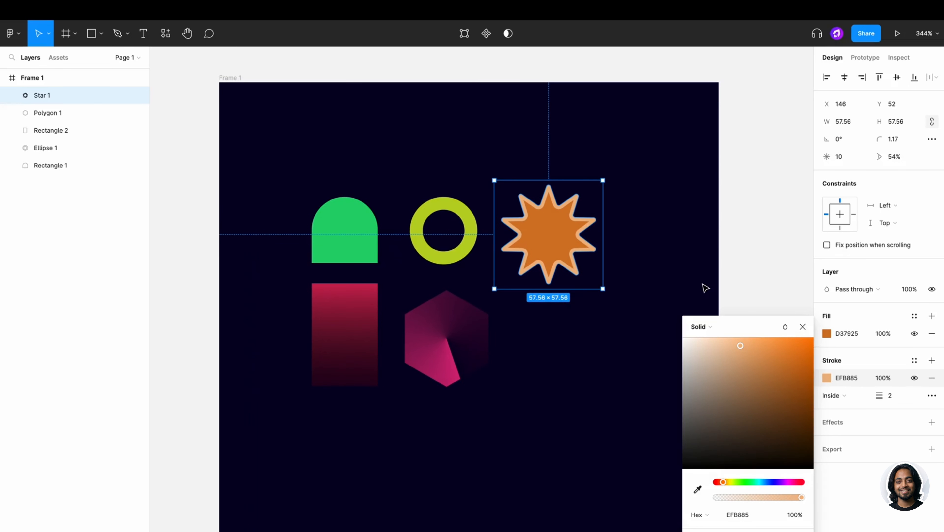
# - Try Center and Outside stroke positions, keep Inside, and lower the stroke opacity to 60%
pyautogui.click(835, 396)
pyautogui.click(840, 383)
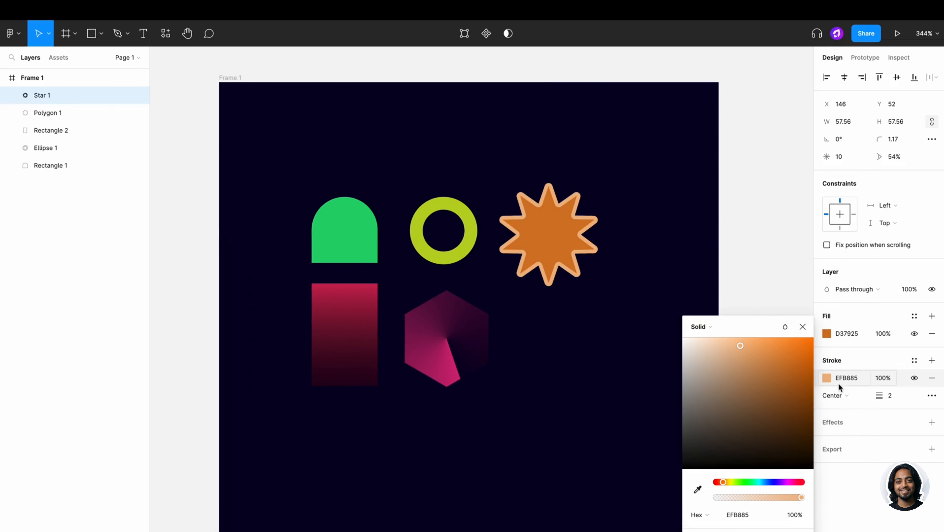
pyautogui.click(840, 395)
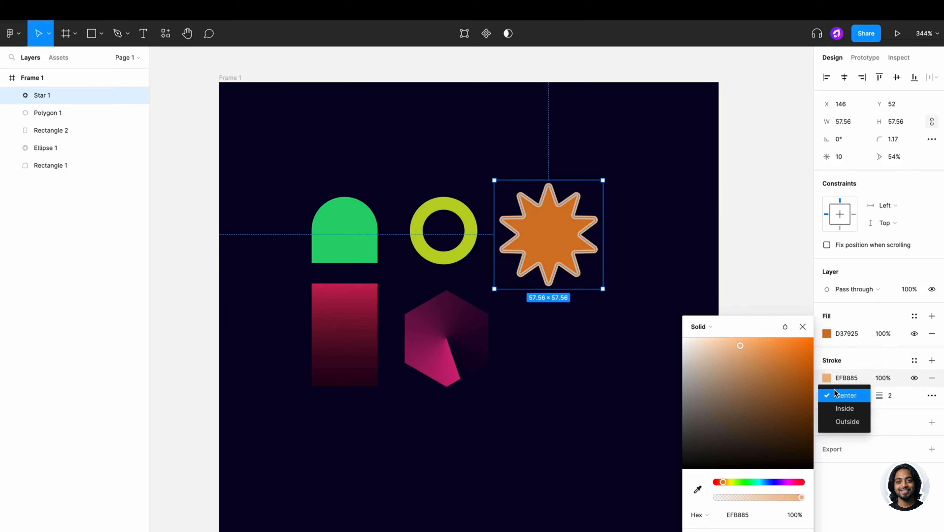
pyautogui.click(843, 421)
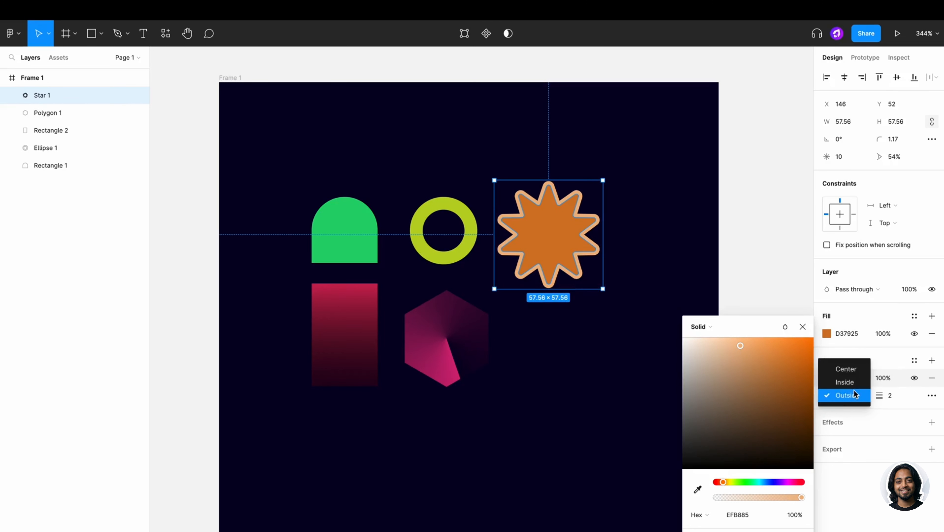
pyautogui.click(846, 382)
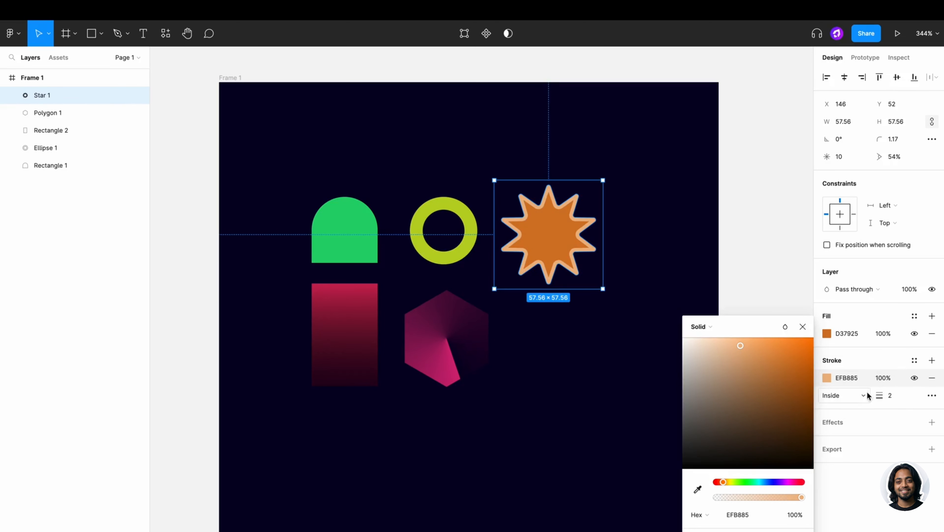
pyautogui.moveTo(802, 497)
pyautogui.mouseDown()
pyautogui.moveTo(763, 499)
pyautogui.moveTo(772, 498)
pyautogui.mouseUp()
pyautogui.moveTo(662, 417); pyautogui.dragTo(660, 417)
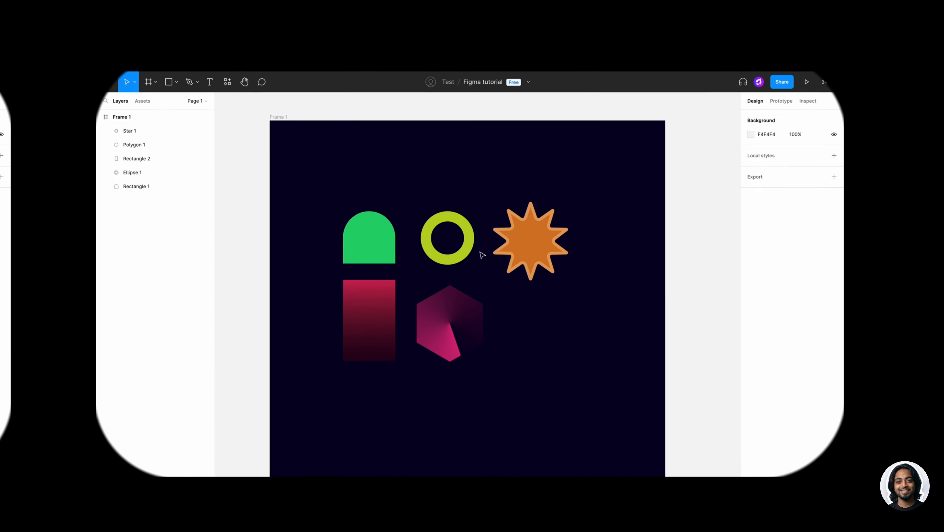
# - Add a drop shadow to the green ring, coloured BBD325 sampled from the ring
pyautogui.click(478, 251)
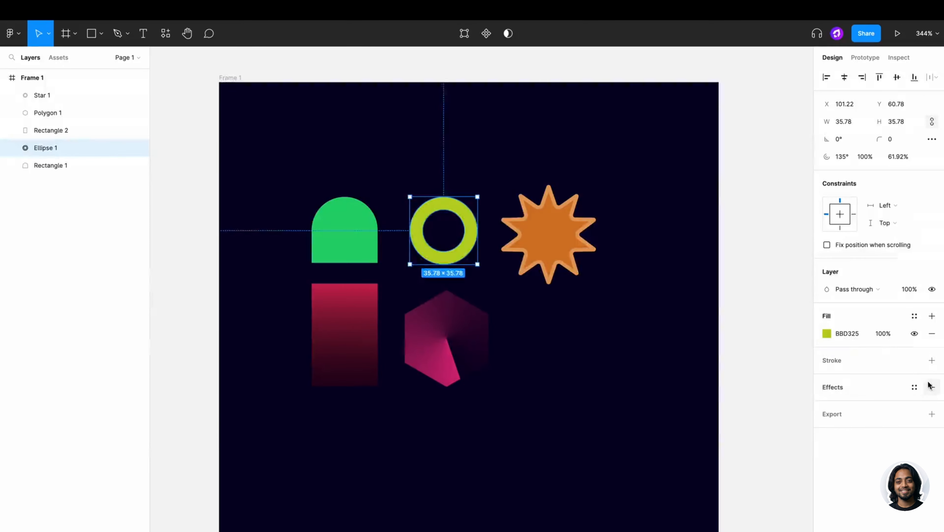
pyautogui.click(932, 387)
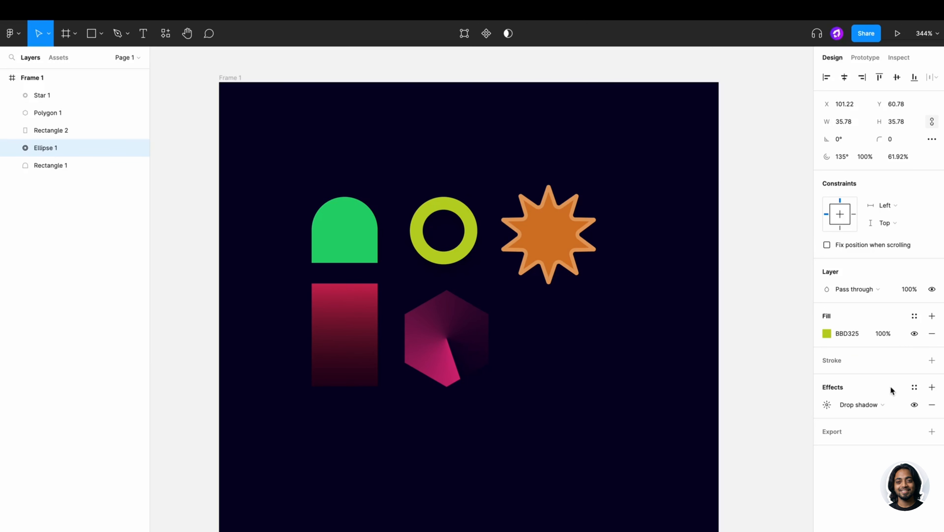
pyautogui.click(828, 404)
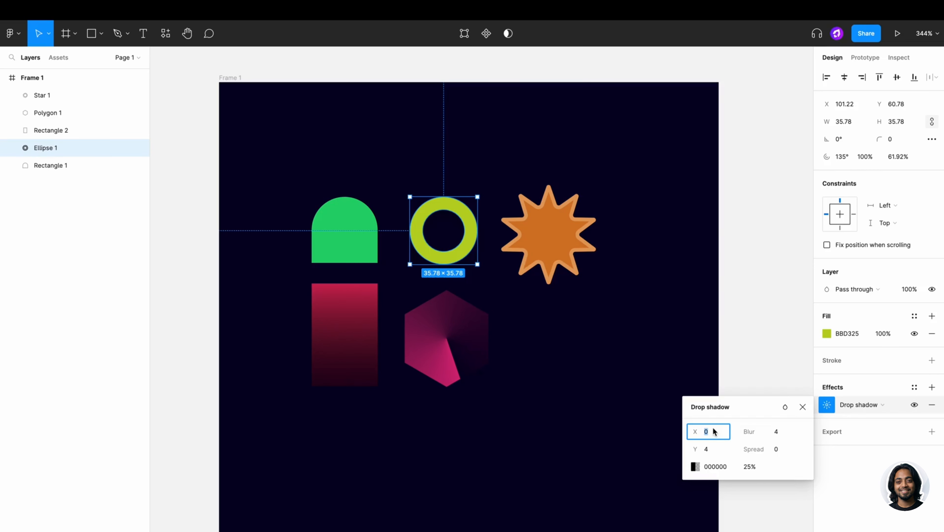
pyautogui.moveTo(695, 432); pyautogui.dragTo(706, 433)
pyautogui.click(696, 465)
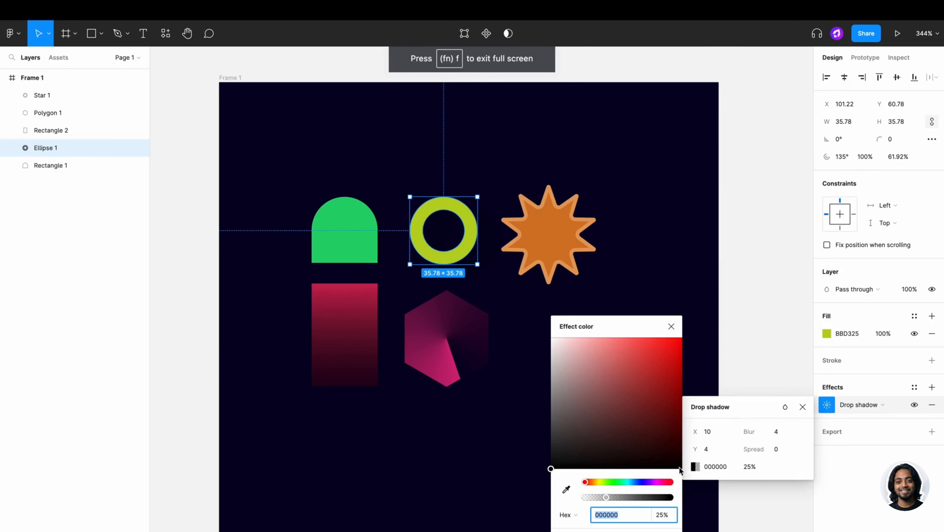
pyautogui.click(566, 489)
pyautogui.click(473, 242)
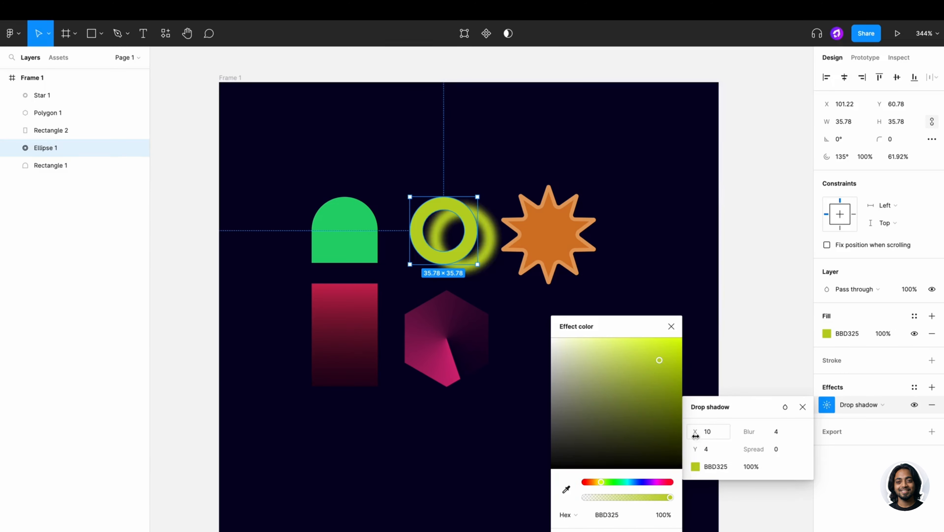
pyautogui.moveTo(695, 436)
pyautogui.mouseDown()
pyautogui.moveTo(680, 436)
pyautogui.moveTo(700, 433)
pyautogui.moveTo(696, 448)
pyautogui.moveTo(705, 448)
pyautogui.moveTo(703, 432)
pyautogui.moveTo(685, 432)
pyautogui.mouseUp()
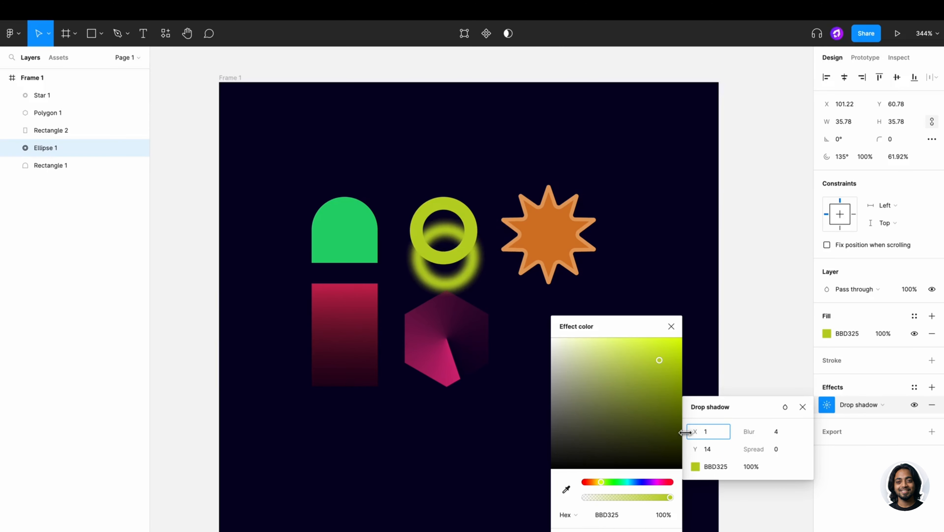
# - Tune the ring's glow to blur 15, spread 4, 46% opacity and offset X 1, Y 1
pyautogui.click(743, 431)
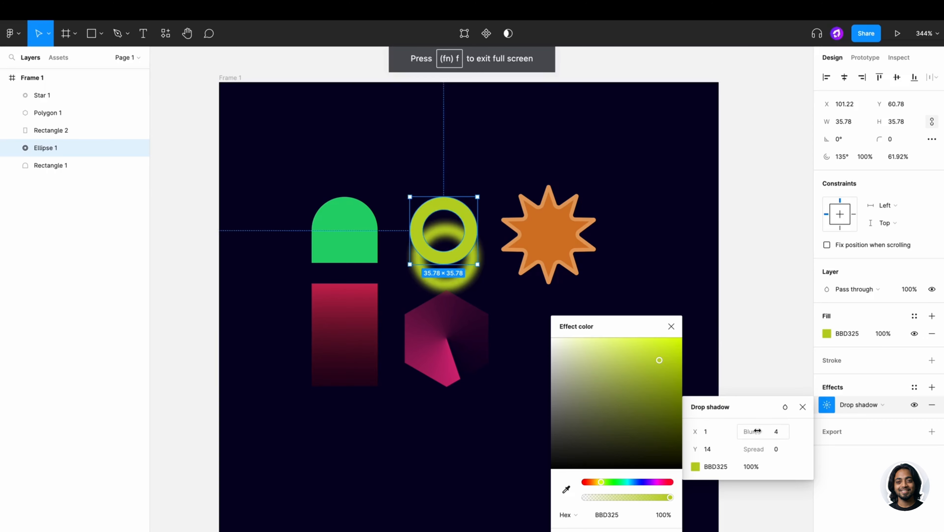
pyautogui.moveTo(752, 432); pyautogui.dragTo(825, 432)
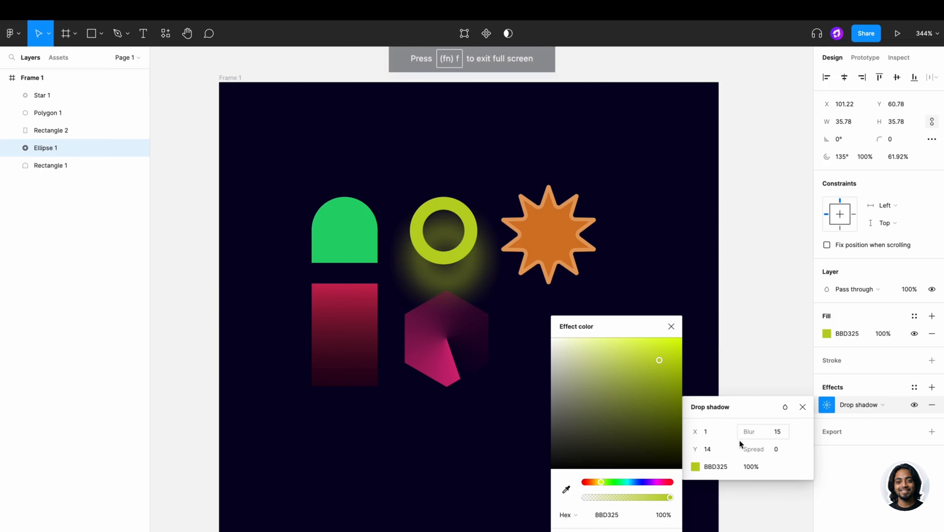
pyautogui.moveTo(752, 449)
pyautogui.mouseDown()
pyautogui.moveTo(780, 449)
pyautogui.moveTo(763, 448)
pyautogui.mouseUp()
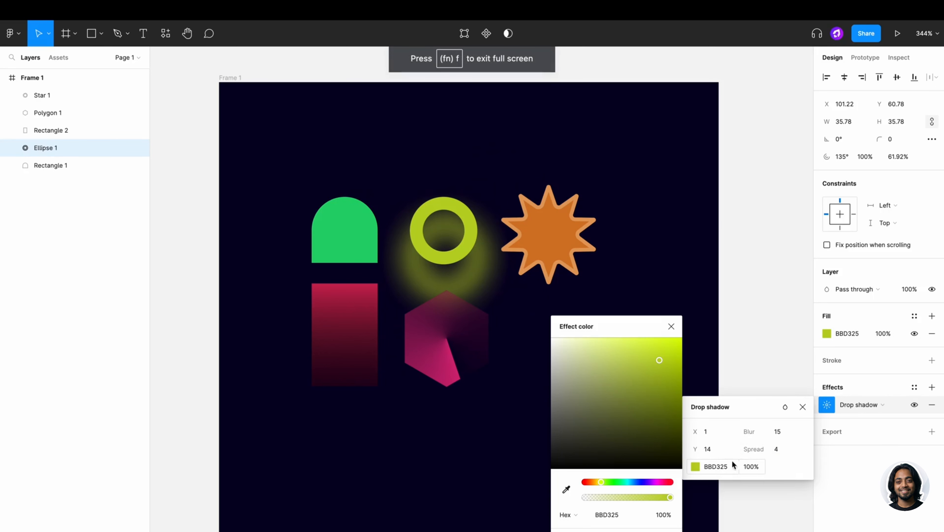
pyautogui.moveTo(669, 496); pyautogui.dragTo(612, 497)
pyautogui.moveTo(750, 449); pyautogui.dragTo(747, 449)
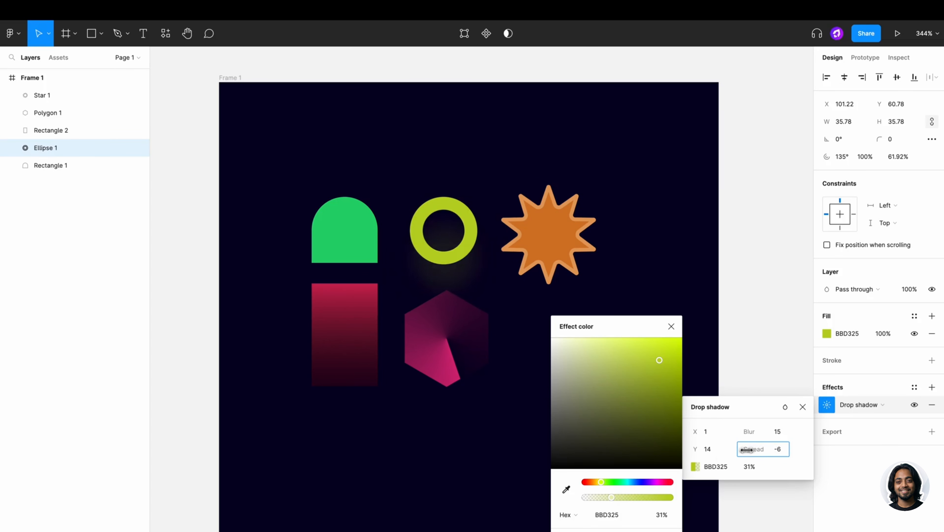
pyautogui.moveTo(611, 497); pyautogui.dragTo(625, 496)
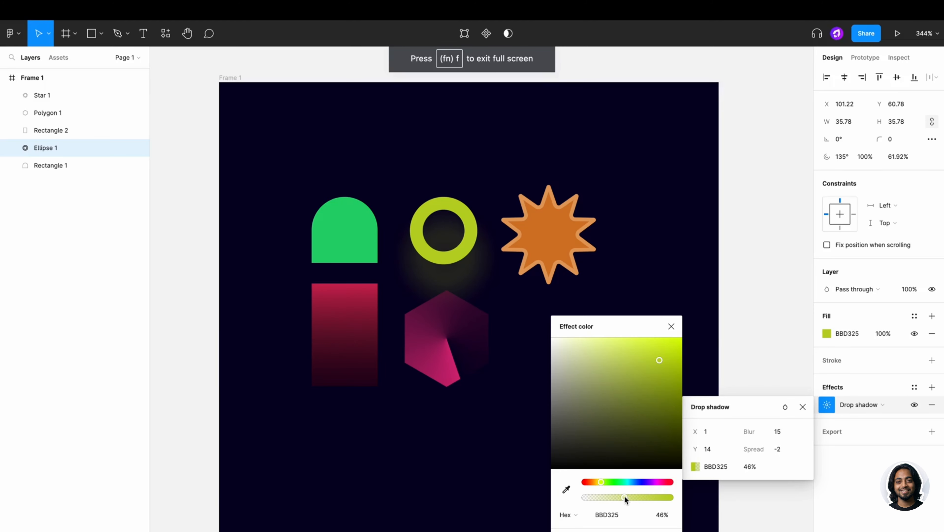
pyautogui.moveTo(699, 453); pyautogui.dragTo(689, 453)
pyautogui.moveTo(750, 449); pyautogui.dragTo(757, 449)
pyautogui.moveTo(698, 451); pyautogui.dragTo(696, 451)
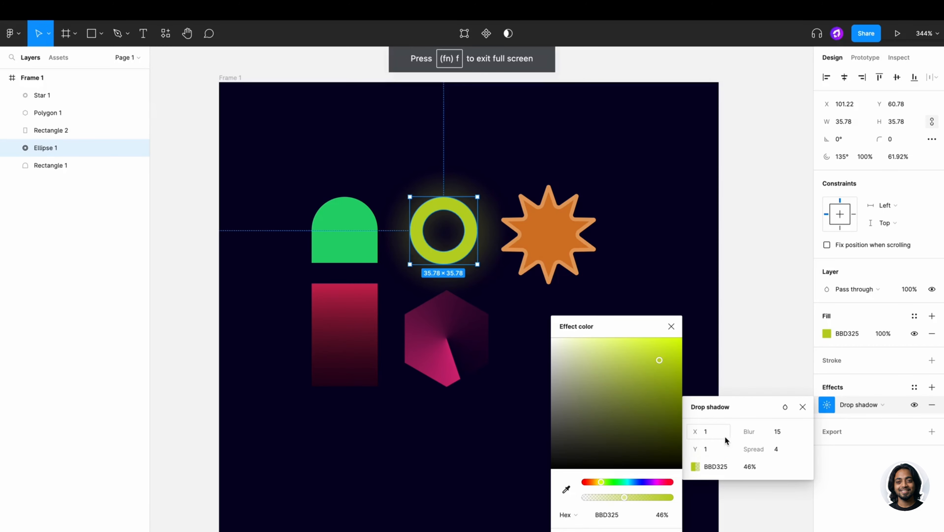
pyautogui.click(840, 388)
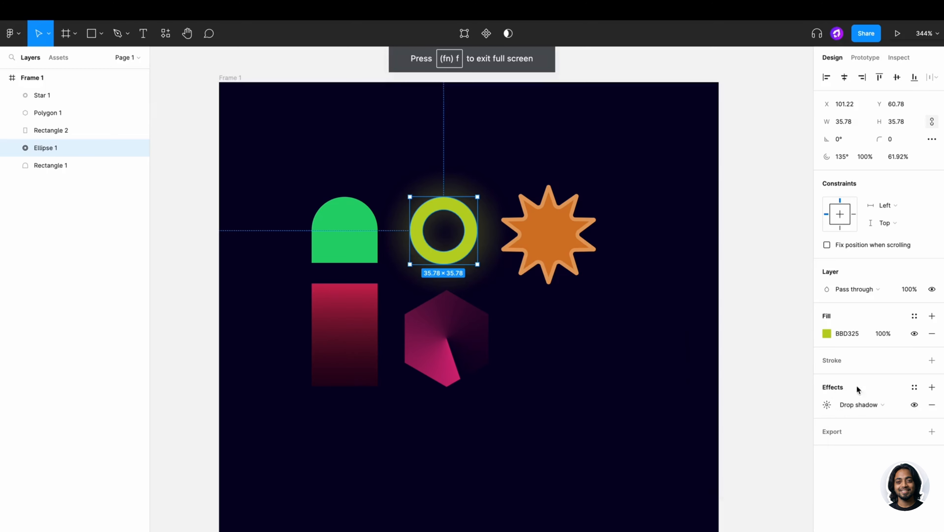
# - Add a second effect to the ring and make it an inner shadow
pyautogui.click(932, 388)
pyautogui.click(877, 403)
pyautogui.click(881, 393)
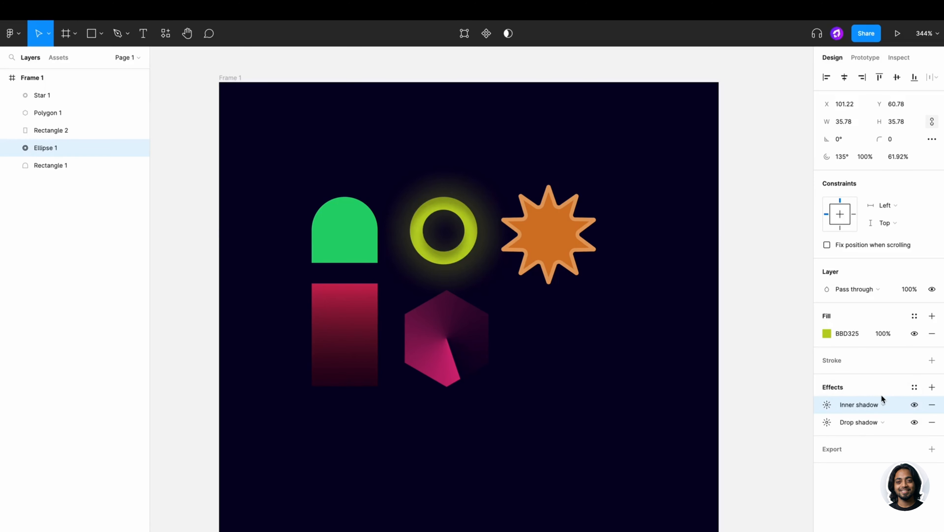
pyautogui.click(829, 406)
# - Set the inner shadow to colour AFC720 with X 10, Y 4 and blur 11
pyautogui.click(695, 467)
pyautogui.click(671, 457)
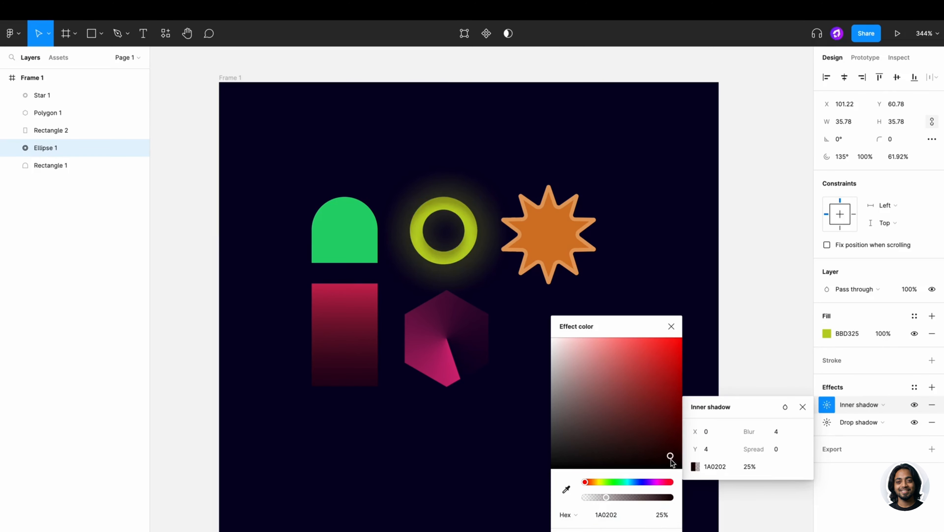
pyautogui.moveTo(653, 498); pyautogui.dragTo(663, 498)
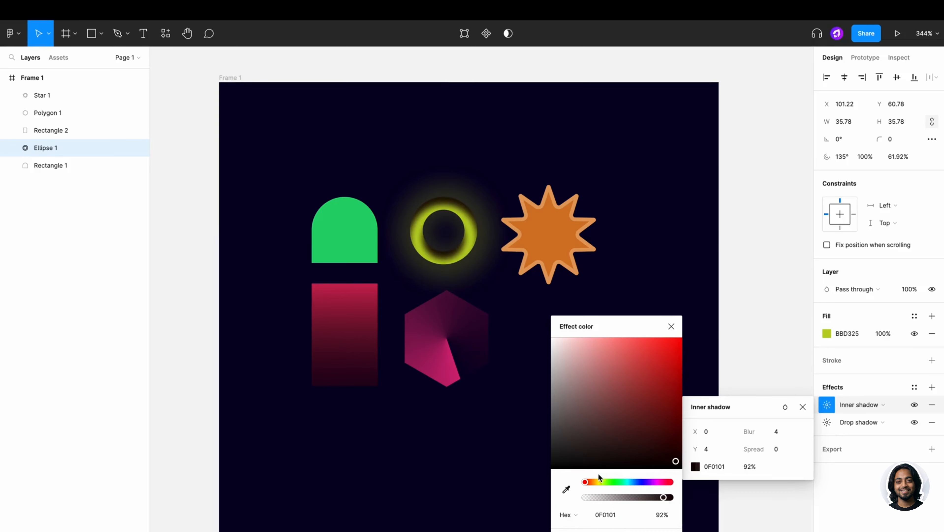
pyautogui.write('BBD325')
pyautogui.click(661, 441)
pyautogui.moveTo(660, 441); pyautogui.dragTo(575, 339)
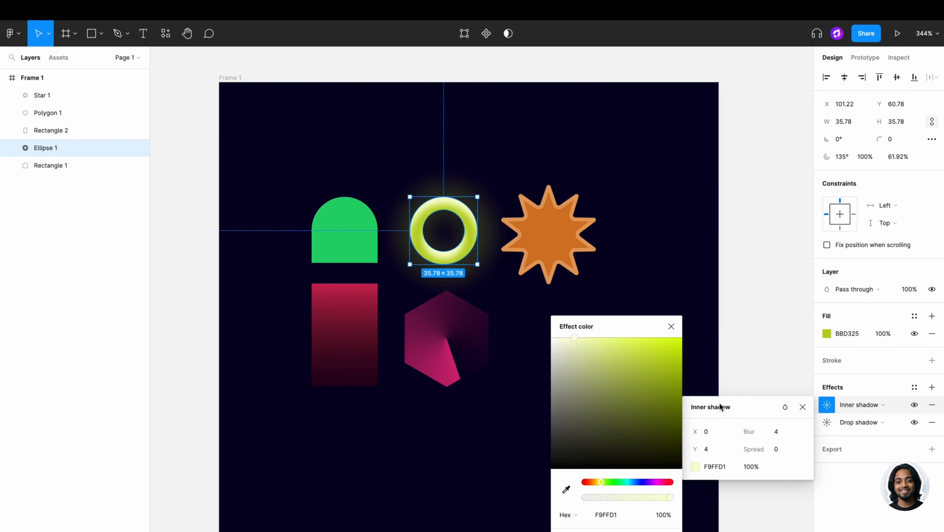
pyautogui.moveTo(736, 431); pyautogui.dragTo(697, 431)
pyautogui.moveTo(644, 456); pyautogui.dragTo(630, 327)
pyautogui.moveTo(693, 437); pyautogui.dragTo(662, 372)
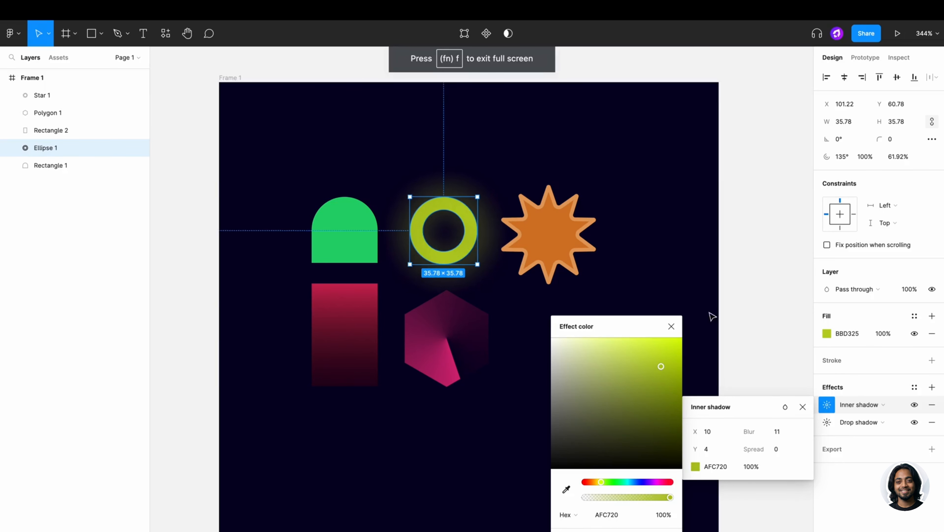
pyautogui.press('Escape')
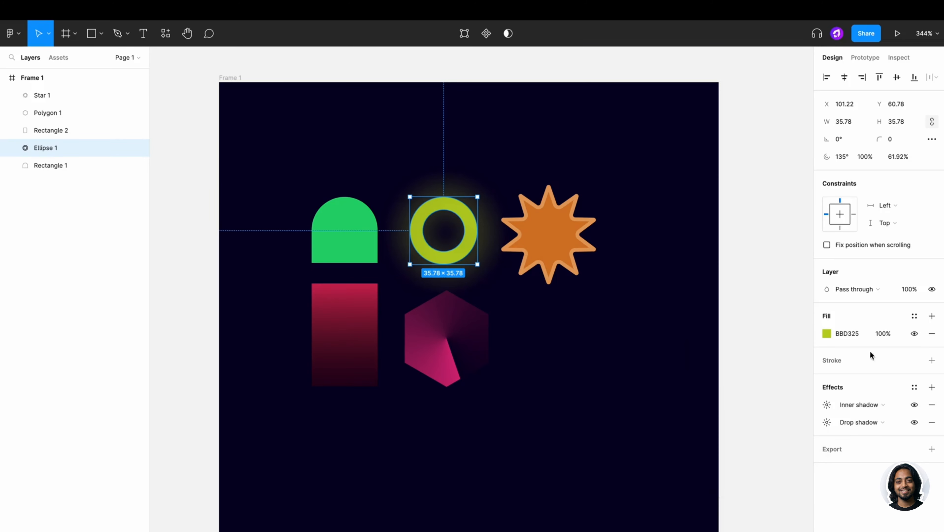
# - Add a third effect to the ring as a layer blur of 1
pyautogui.click(932, 387)
pyautogui.click(856, 405)
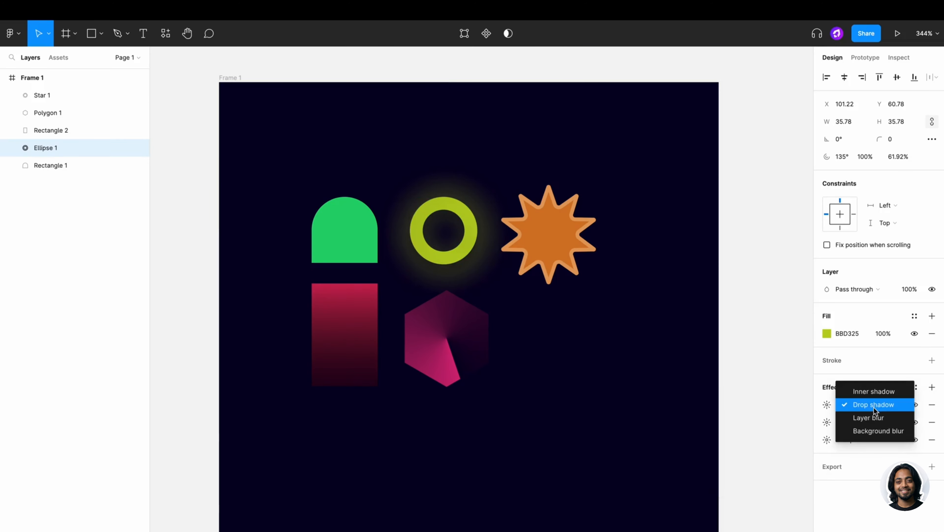
pyautogui.click(867, 419)
pyautogui.click(827, 405)
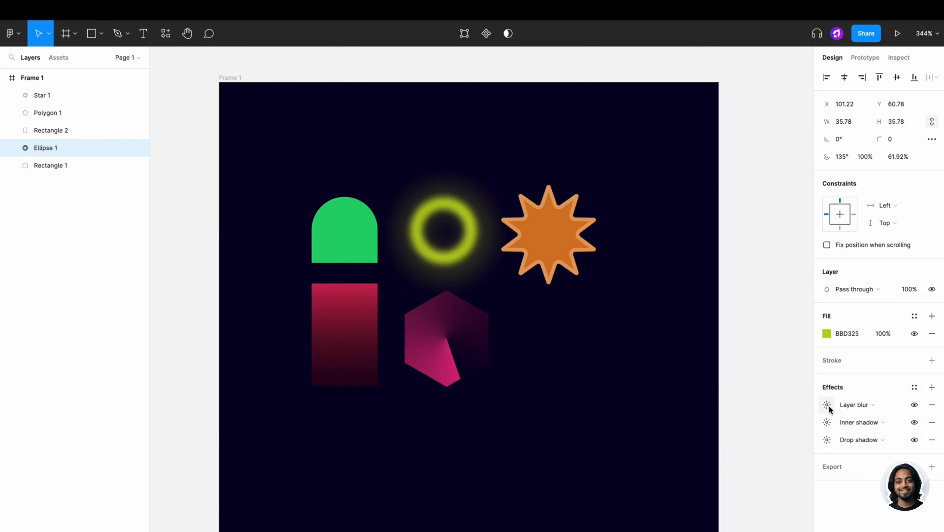
pyautogui.moveTo(704, 431); pyautogui.dragTo(714, 431)
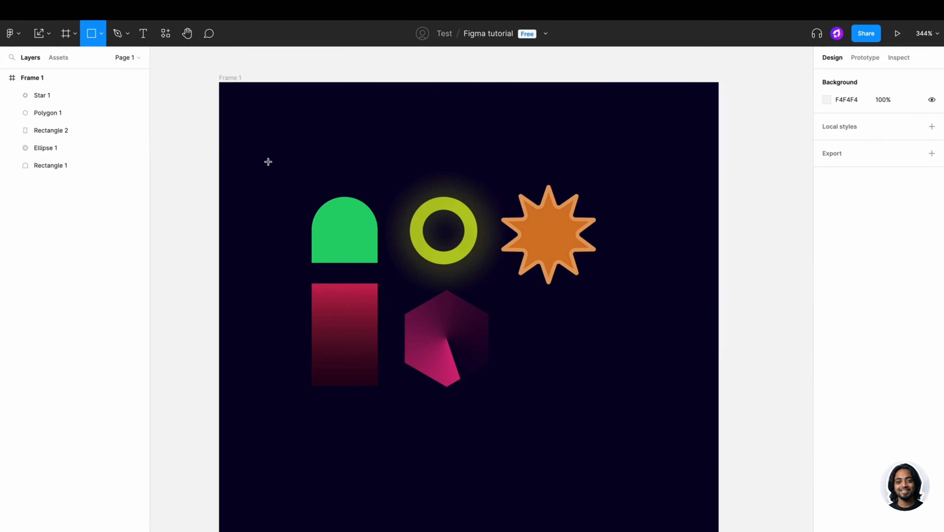
# - Draw a rectangle across all the shapes and give it a white fill
pyautogui.moveTo(267, 160); pyautogui.dragTo(659, 392)
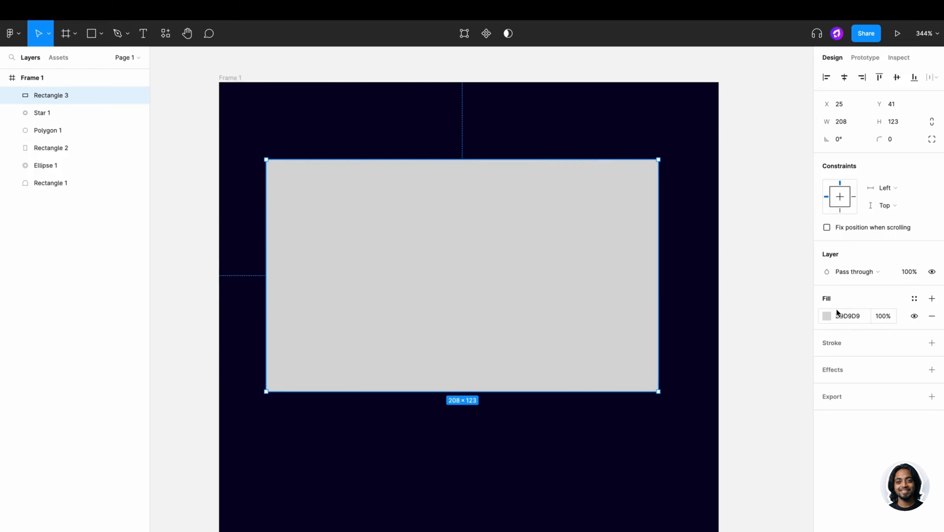
pyautogui.click(825, 317)
pyautogui.moveTo(710, 354); pyautogui.dragTo(680, 329)
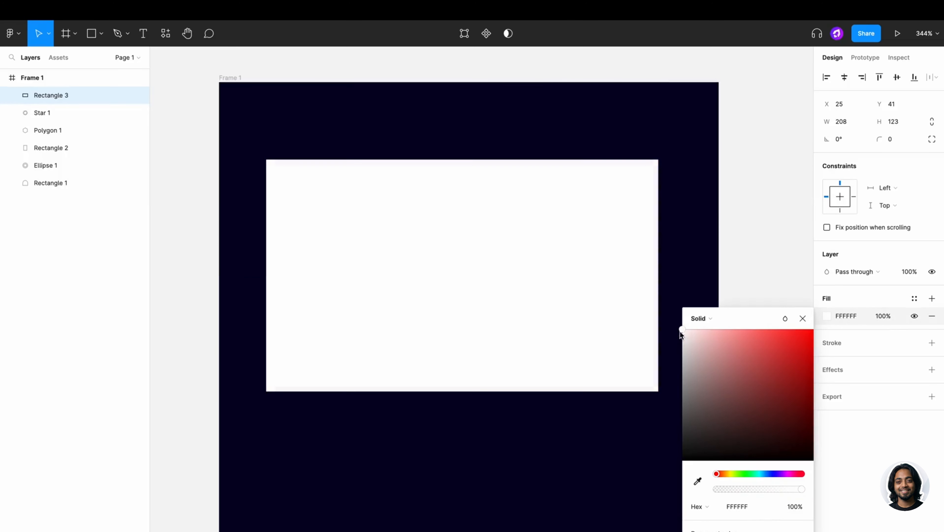
# - Add a background blur effect to the rectangle
pyautogui.click(932, 369)
pyautogui.click(862, 387)
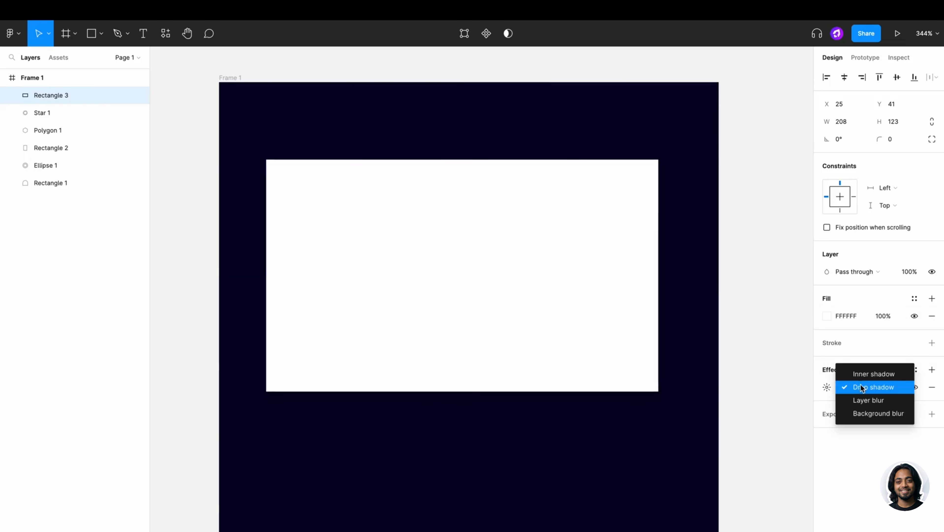
pyautogui.click(862, 415)
pyautogui.click(827, 388)
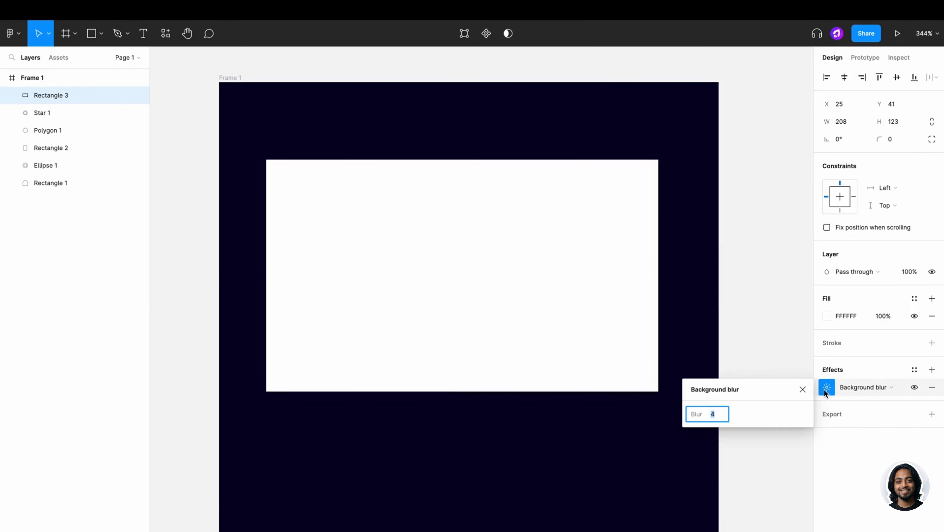
pyautogui.moveTo(694, 408); pyautogui.dragTo(674, 419)
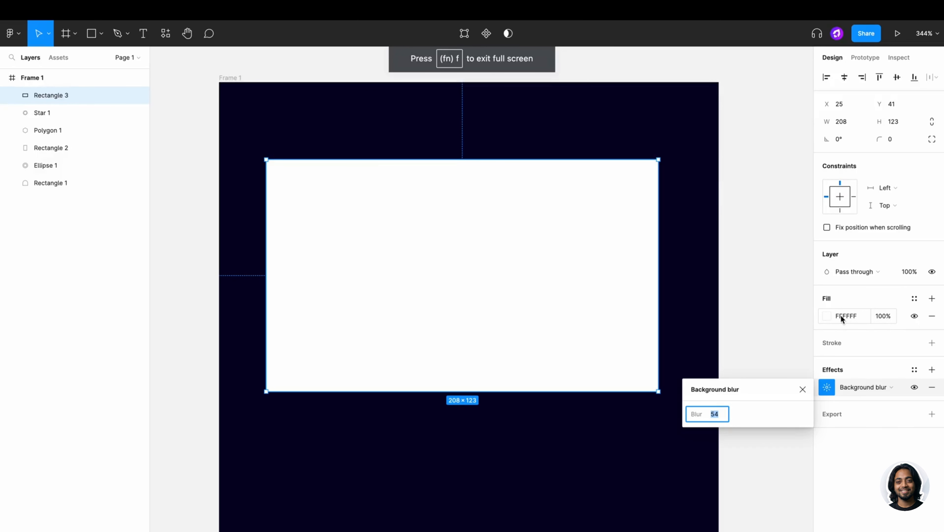
# - Lower the white fill to 8% opacity and set the background blur to 17
pyautogui.moveTo(872, 316); pyautogui.dragTo(773, 318)
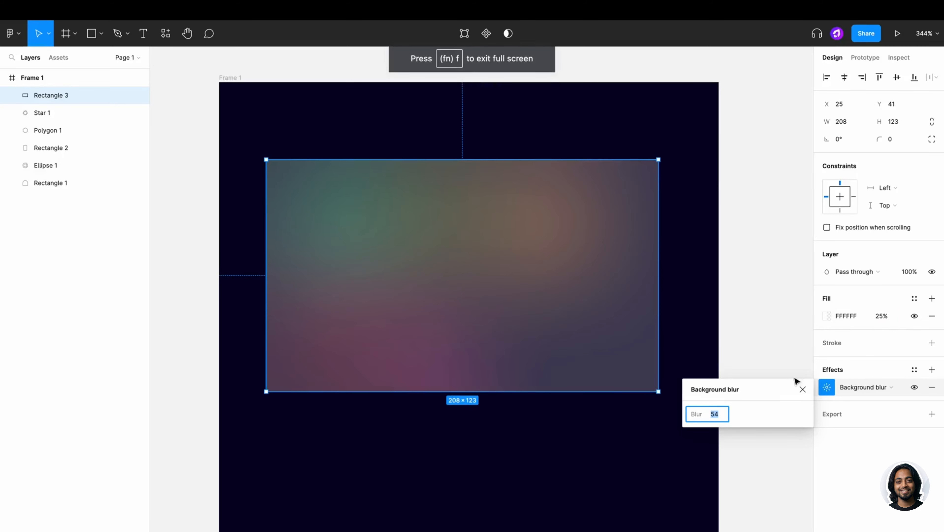
pyautogui.moveTo(696, 414); pyautogui.dragTo(400, 429)
pyautogui.moveTo(696, 414); pyautogui.dragTo(498, 410)
pyautogui.click(827, 316)
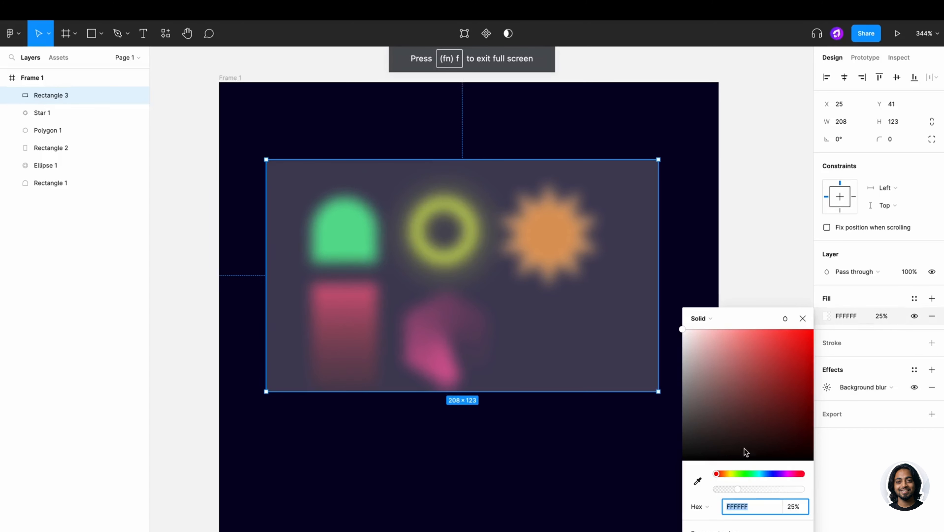
pyautogui.moveTo(735, 489); pyautogui.dragTo(722, 490)
pyautogui.click(828, 387)
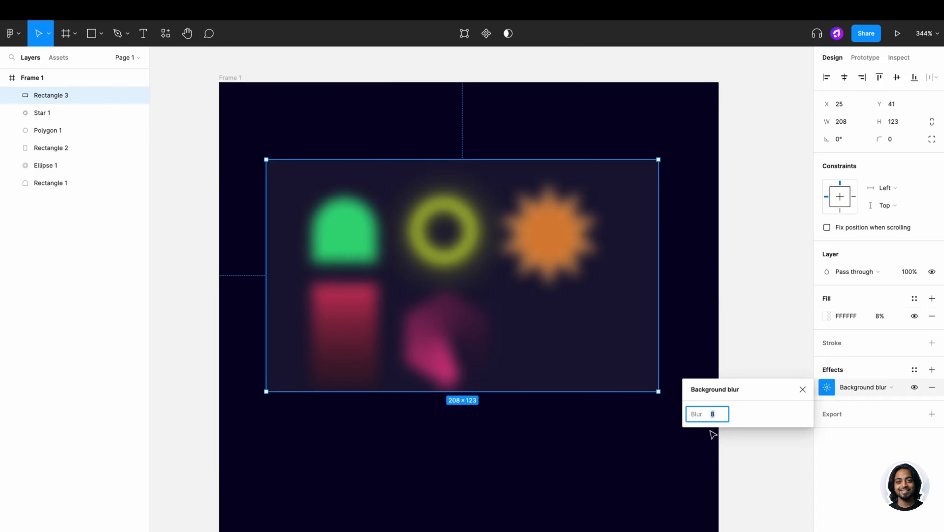
pyautogui.moveTo(687, 416); pyautogui.dragTo(695, 415)
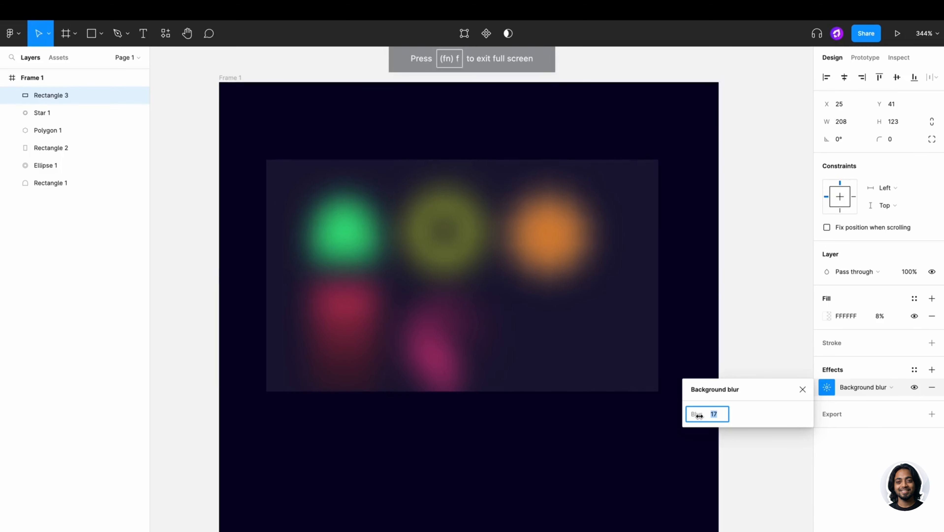
# - Narrow the glass rectangle to a width of 191 and reselect it
pyautogui.moveTo(659, 298); pyautogui.dragTo(626, 299)
pyautogui.click(757, 297)
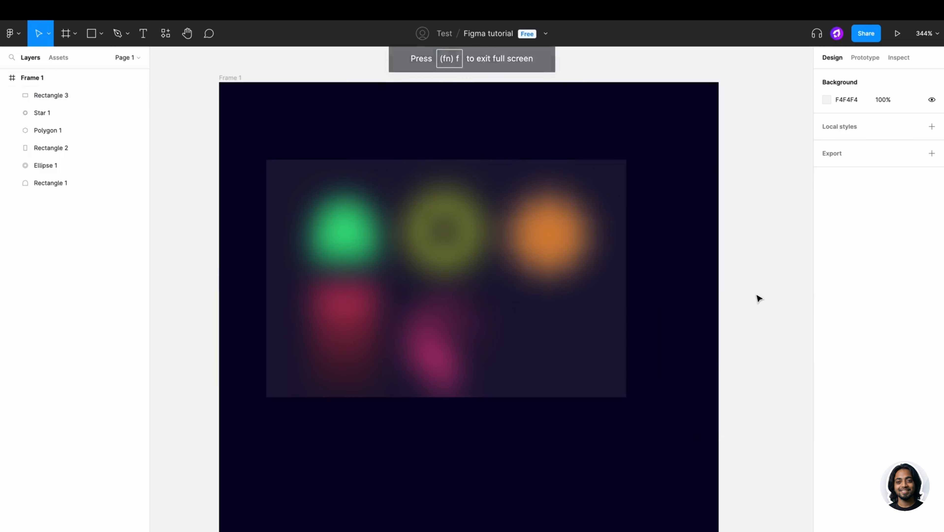
pyautogui.scroll(-1, 744, 291)
pyautogui.press('Tab')
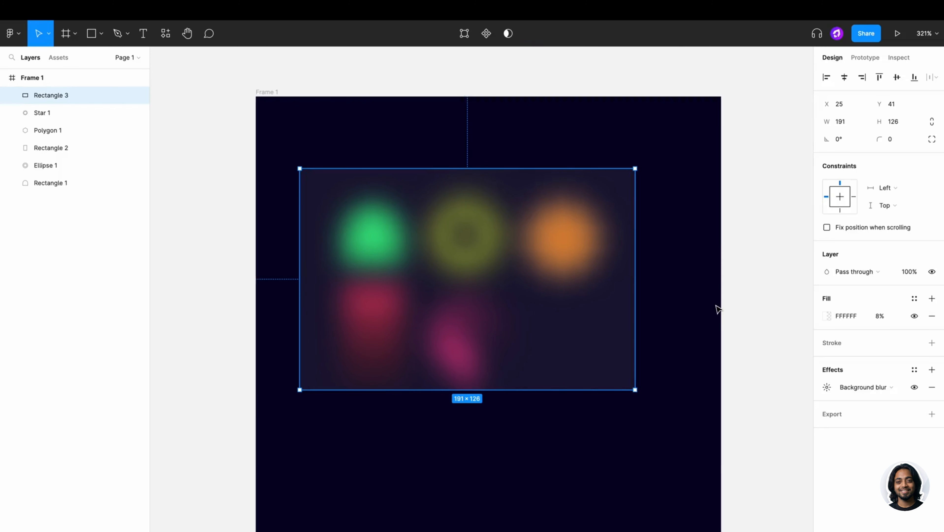
# - Delete frosted-glass Rectangle 3 and marquee-select all five shapes
pyautogui.press('Delete')
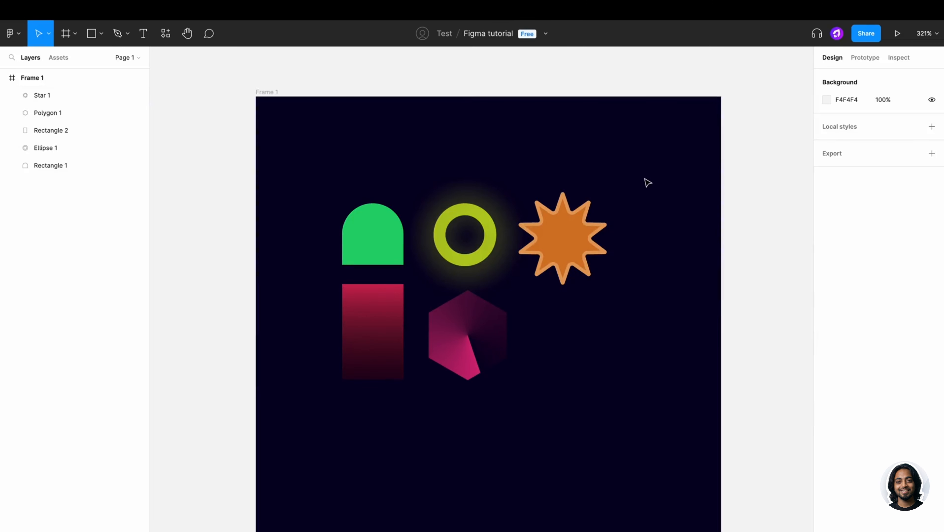
pyautogui.moveTo(645, 178); pyautogui.dragTo(304, 409)
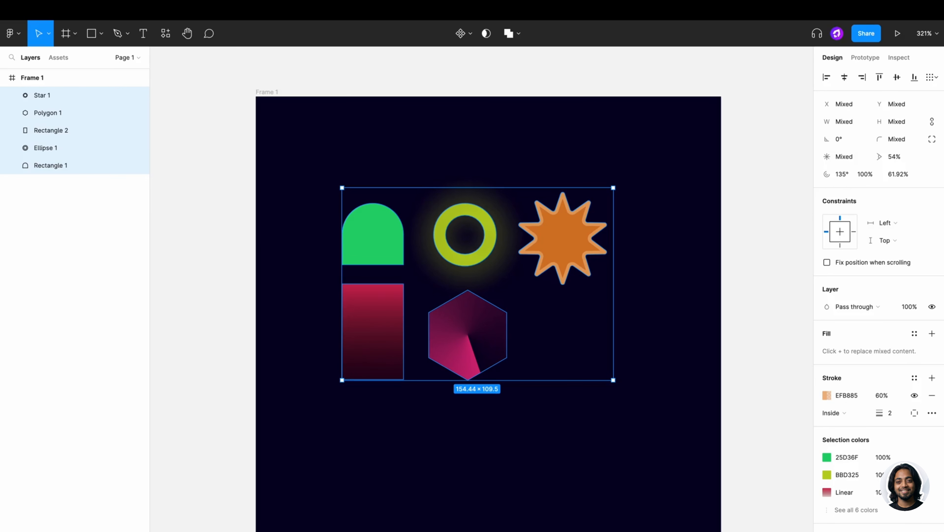
pyautogui.scroll(-1, 875, 298)
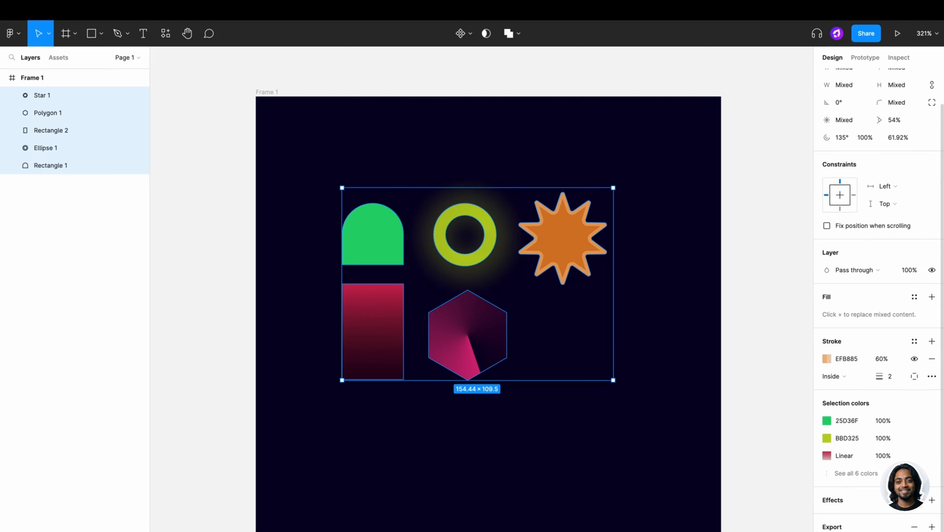